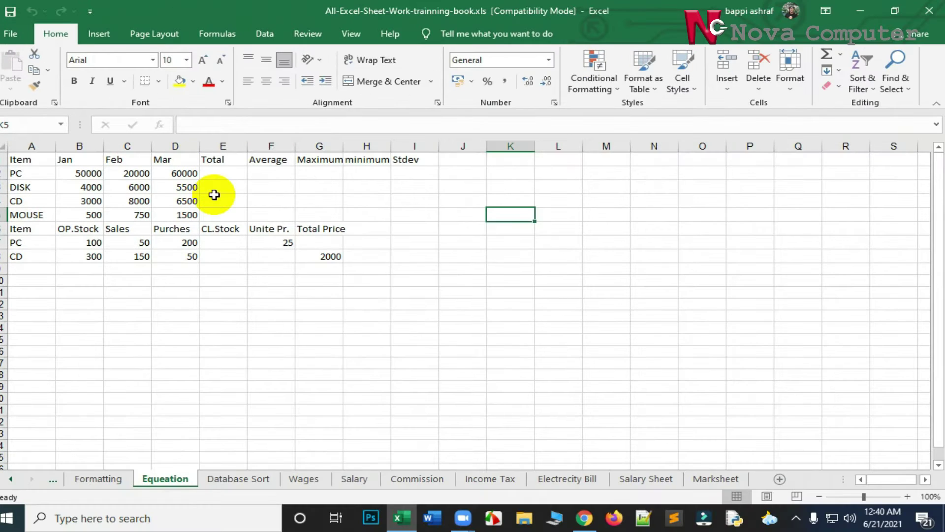
# Make the header cells A1:I1, from Item to Stdev, bold
pyautogui.click(22, 159)
pyautogui.click(93, 159)
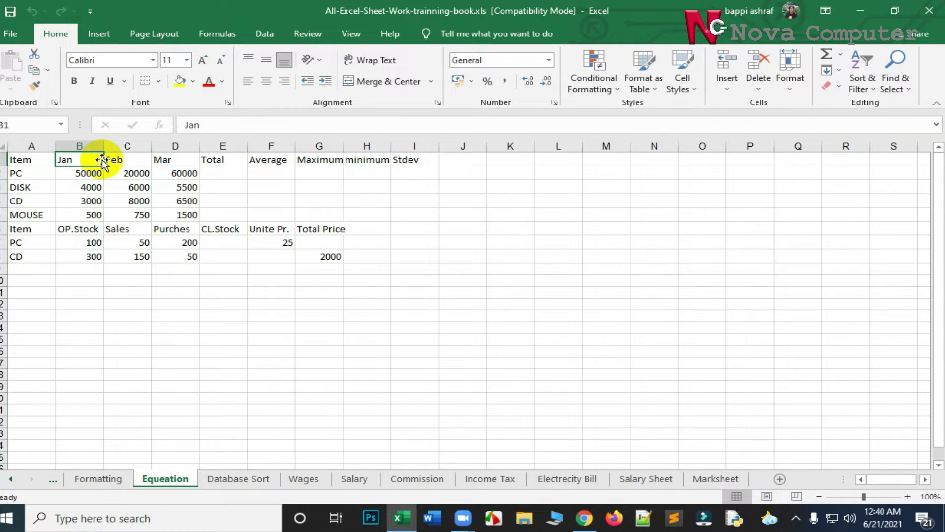
pyautogui.click(126, 159)
pyautogui.click(163, 159)
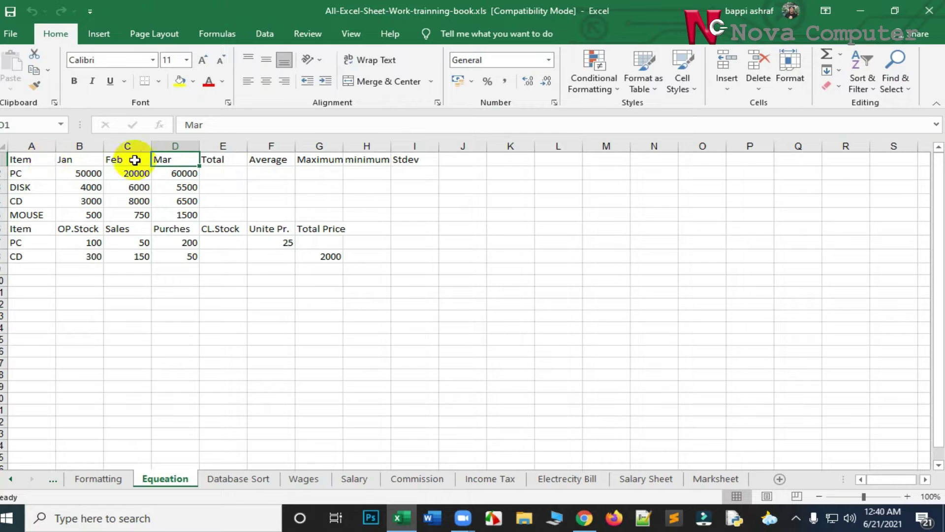
pyautogui.moveTo(27, 159); pyautogui.dragTo(422, 160)
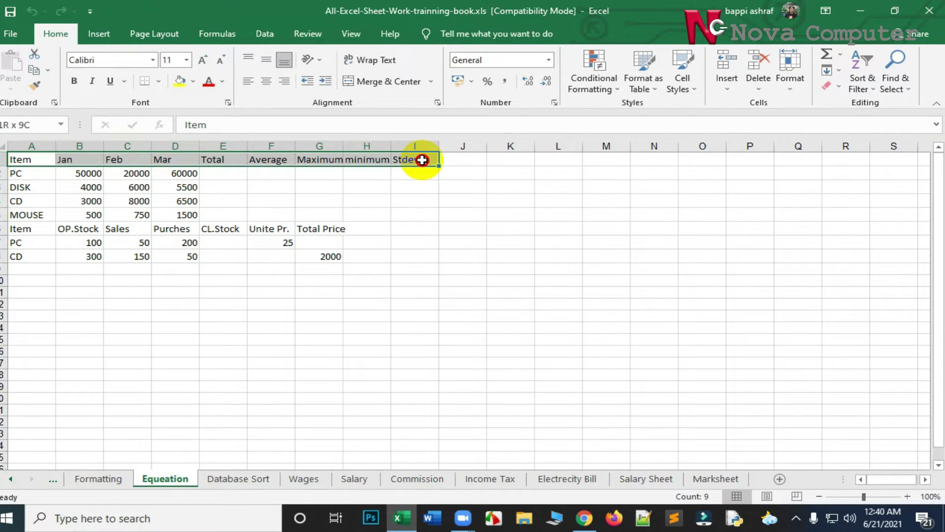
pyautogui.click(74, 81)
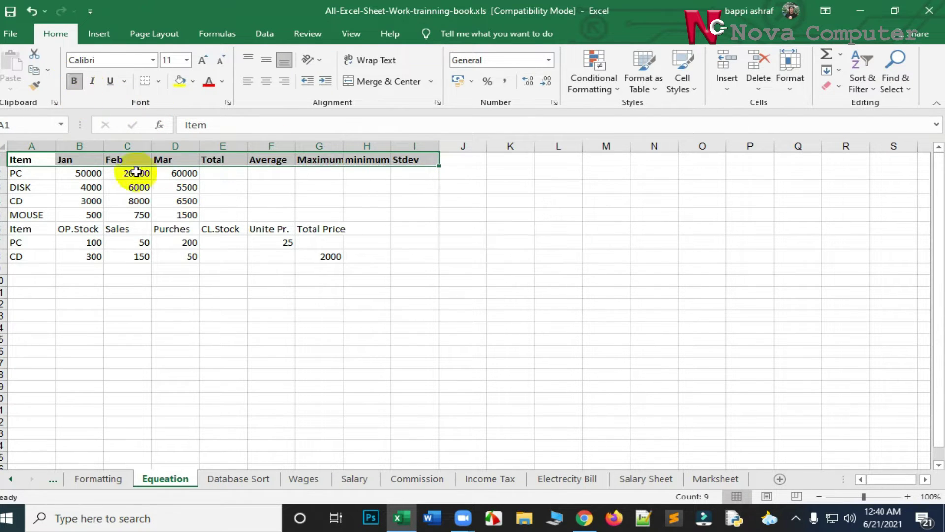
# Widen column I, which holds the Stdev header, slightly
pyautogui.click(220, 157)
pyautogui.click(274, 158)
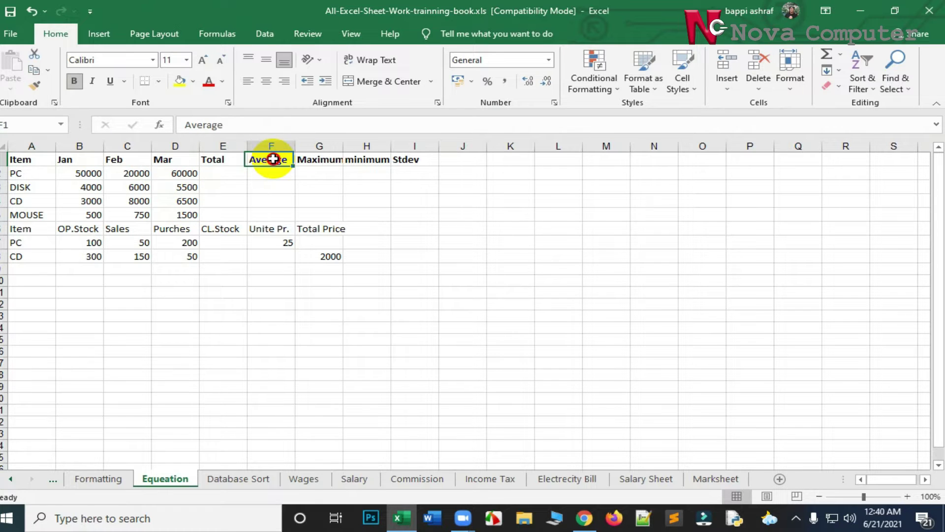
pyautogui.click(307, 162)
pyautogui.click(369, 164)
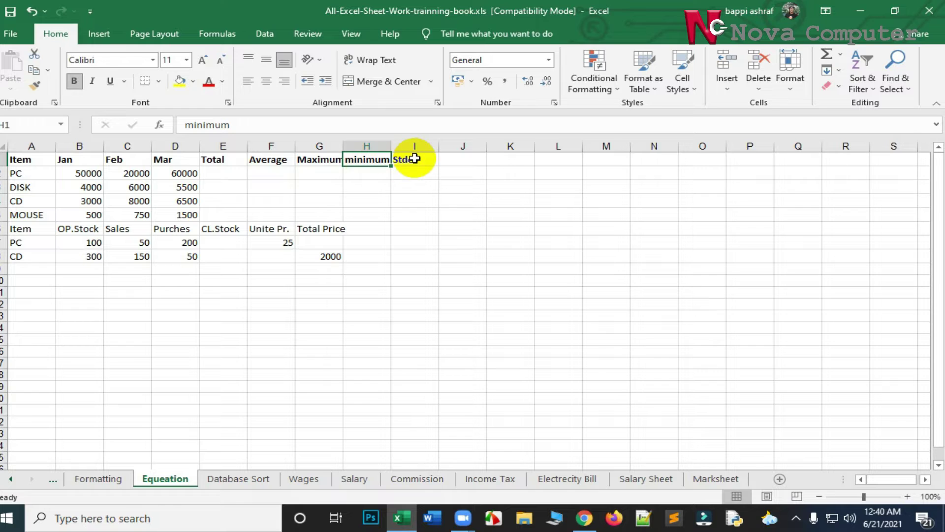
pyautogui.moveTo(438, 146); pyautogui.dragTo(458, 147)
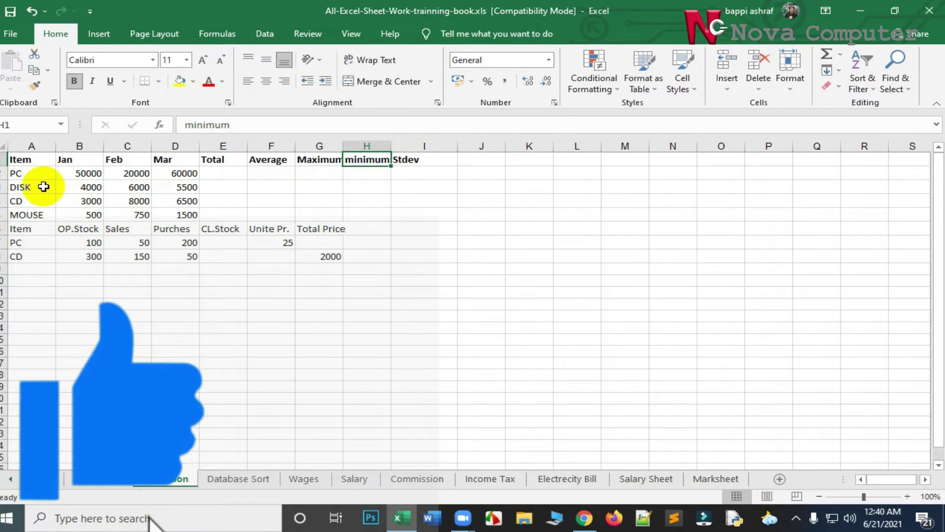
# Examine the item names and their January to March figures in the upper table
pyautogui.click(32, 172)
pyautogui.click(30, 185)
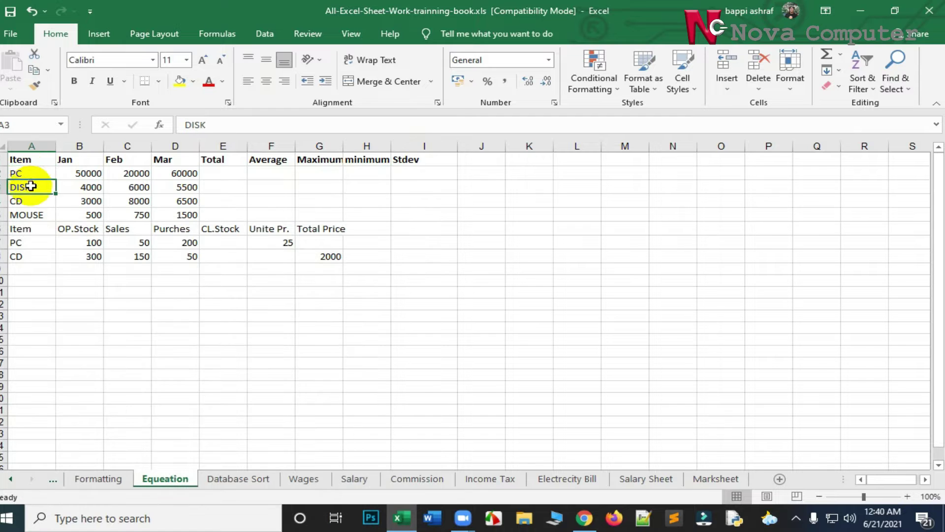
pyautogui.click(27, 200)
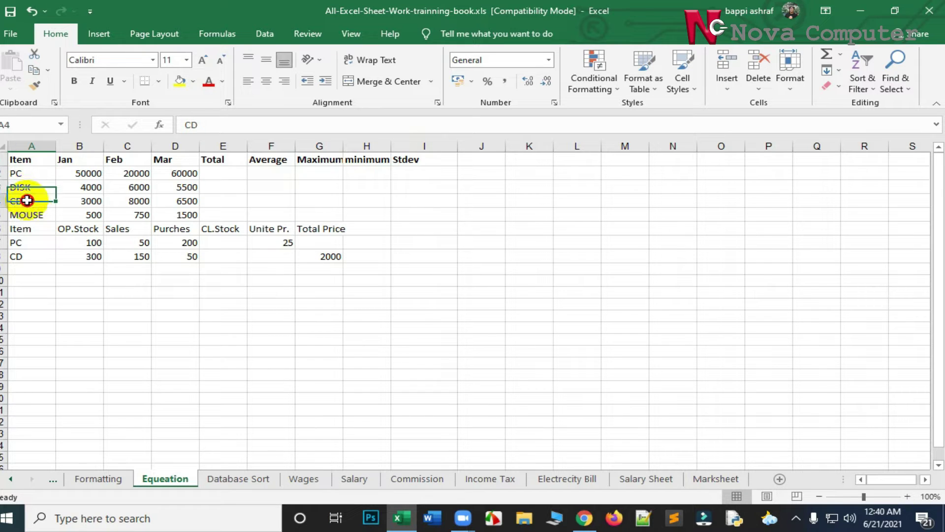
pyautogui.click(25, 172)
pyautogui.click(24, 186)
pyautogui.click(28, 202)
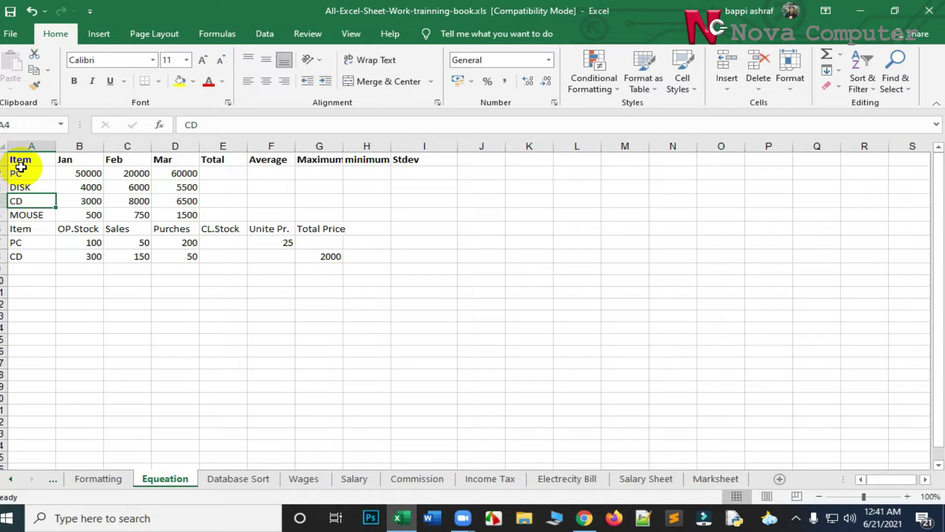
pyautogui.moveTo(80, 172); pyautogui.dragTo(88, 207)
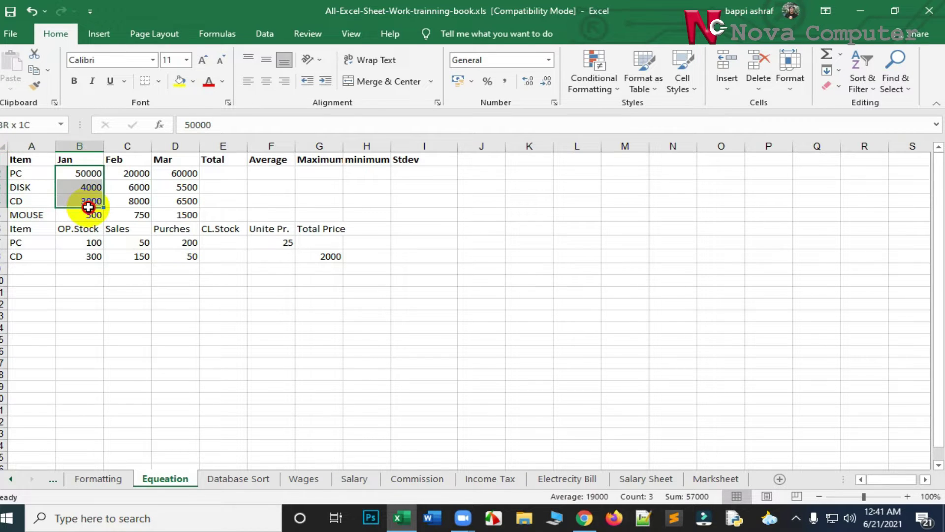
pyautogui.click(27, 217)
pyautogui.moveTo(71, 177); pyautogui.dragTo(174, 210)
pyautogui.click(223, 269)
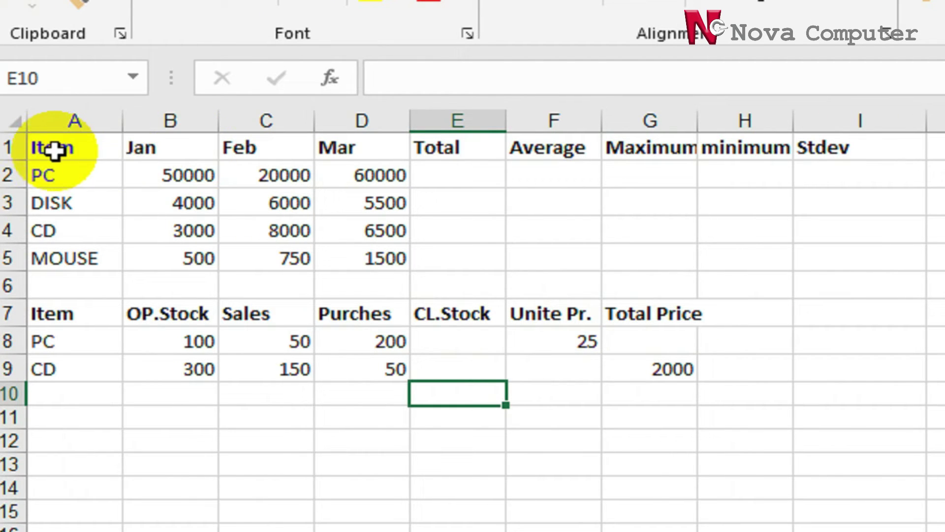
# Check the cell addresses of the PC item's January, February and March values in row 2
pyautogui.click(52, 181)
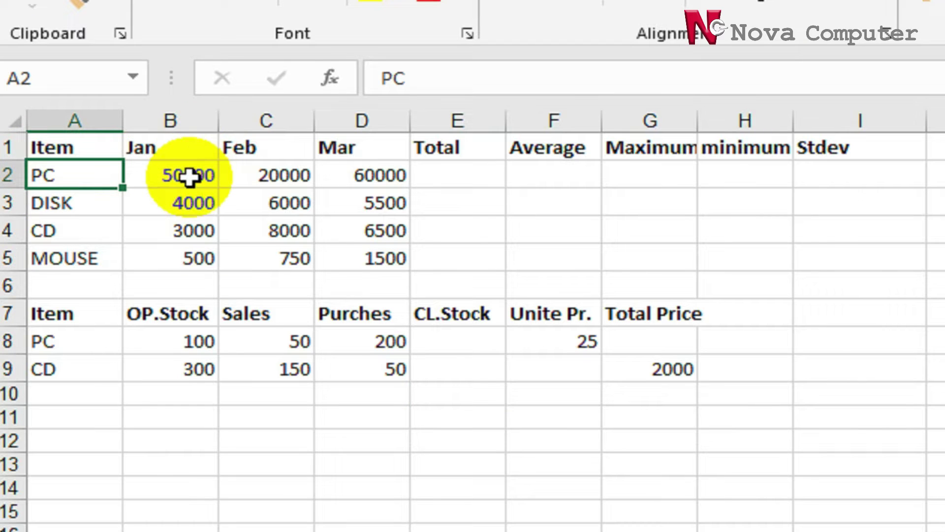
pyautogui.click(187, 146)
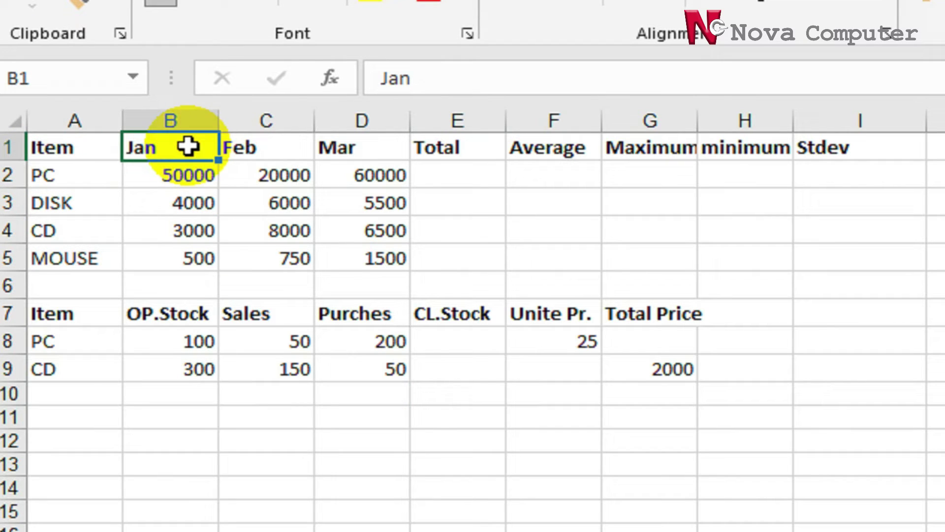
pyautogui.click(179, 184)
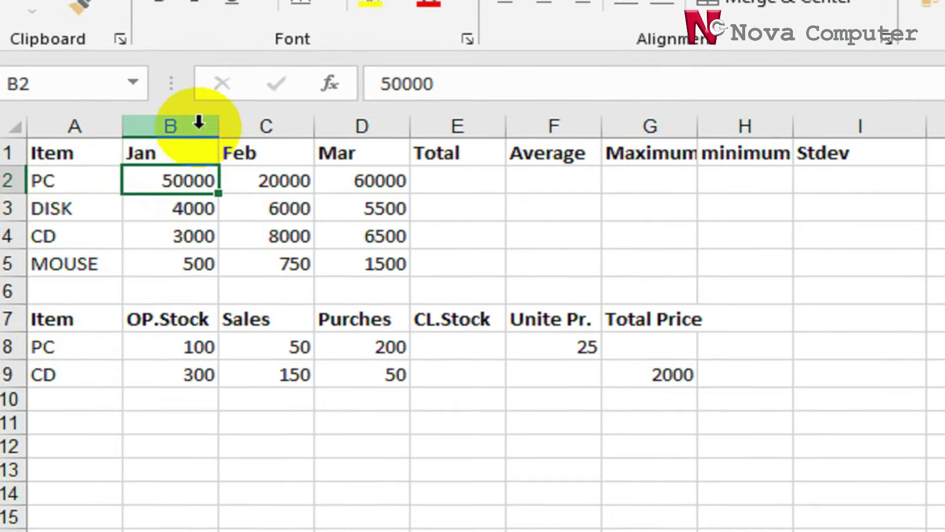
pyautogui.click(197, 121)
pyautogui.click(11, 186)
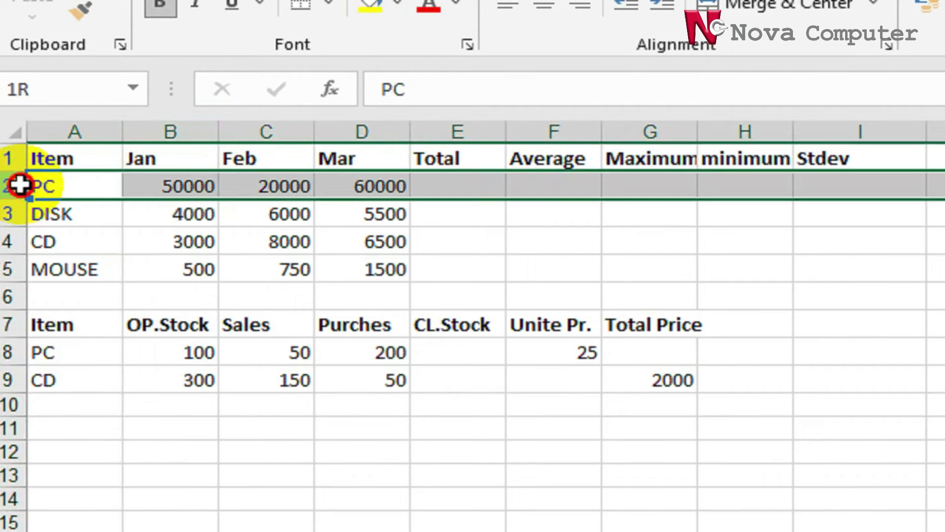
pyautogui.click(190, 184)
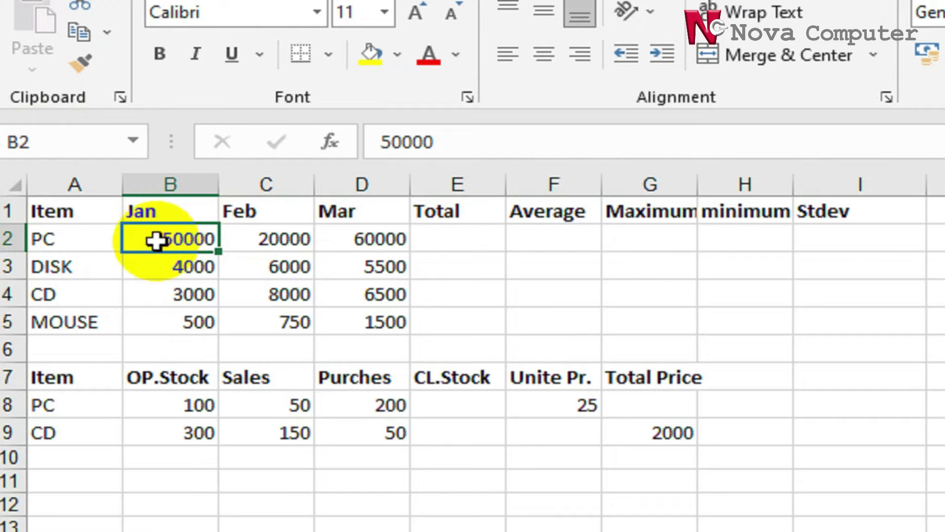
pyautogui.click(268, 245)
pyautogui.click(376, 243)
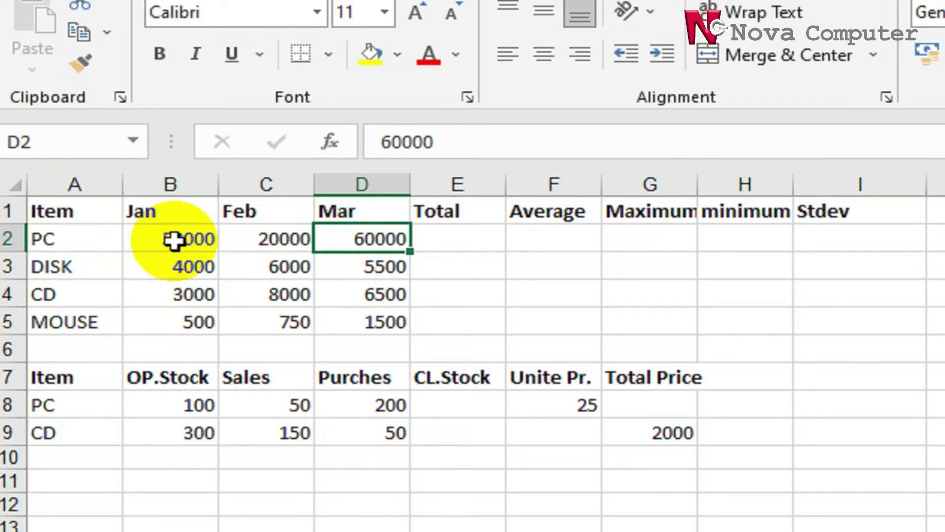
# Total the PC item's January to March values in cell E2 with the formula =Sum(B2:D2)
pyautogui.click(436, 237)
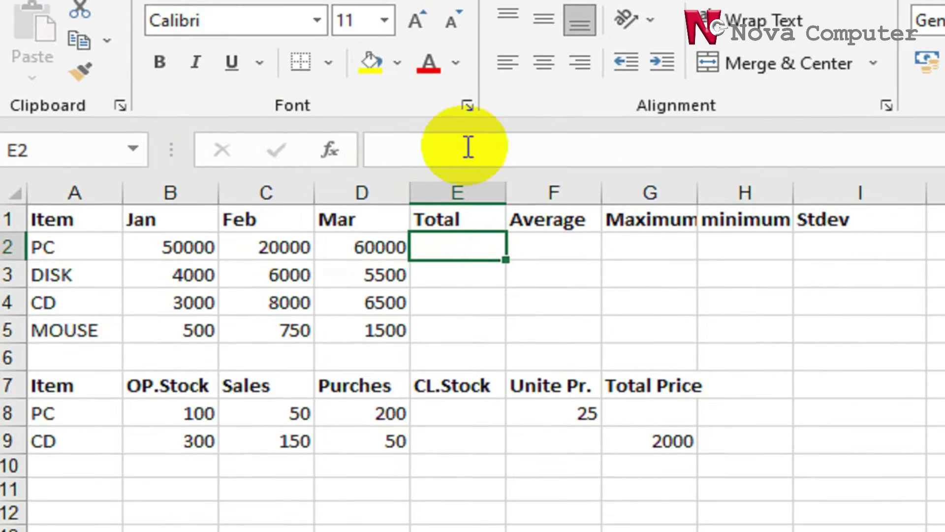
pyautogui.click(409, 150)
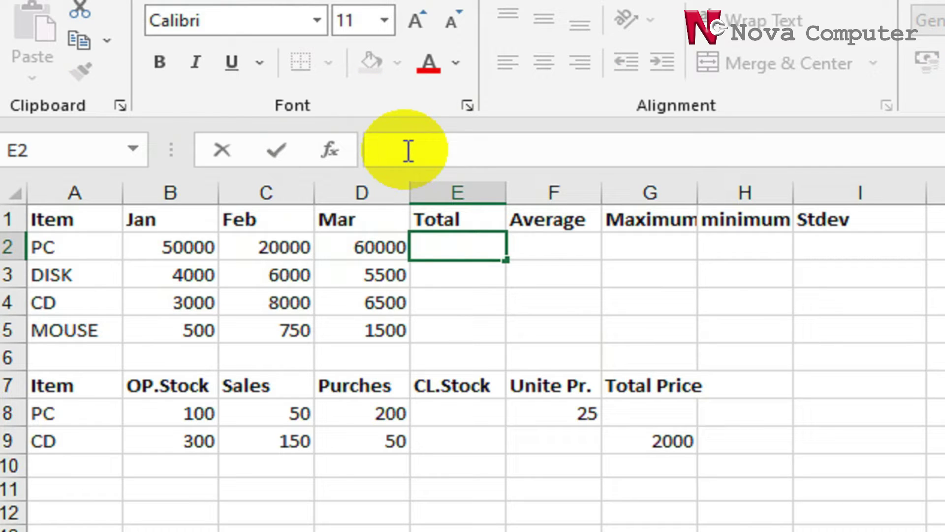
pyautogui.write('=')
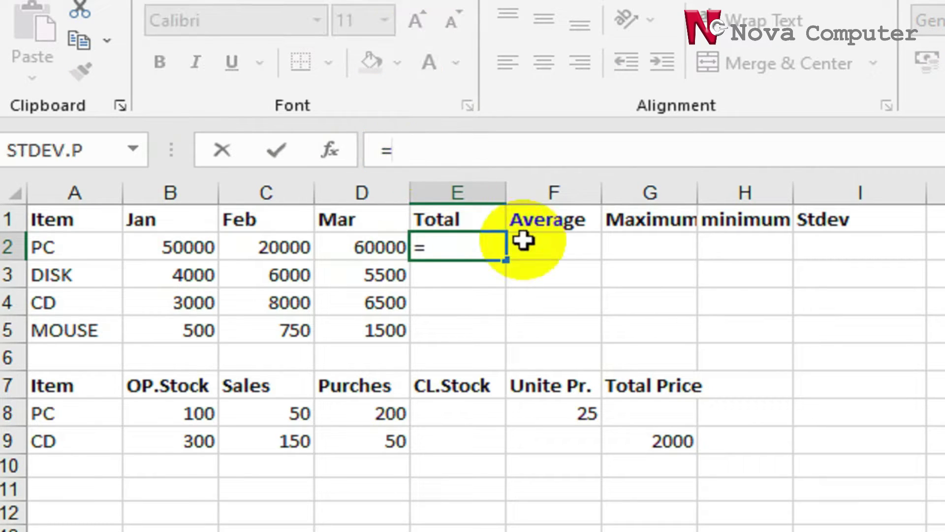
pyautogui.write('Su')
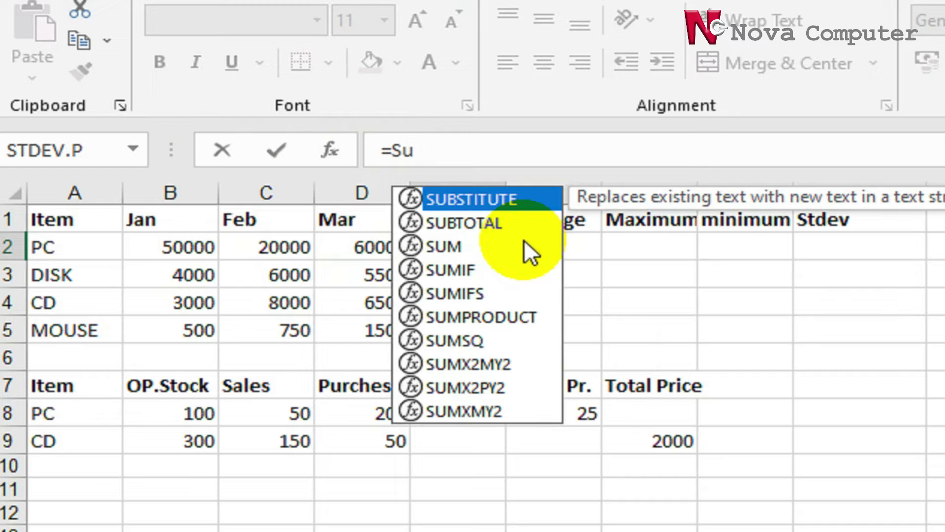
pyautogui.click(434, 247)
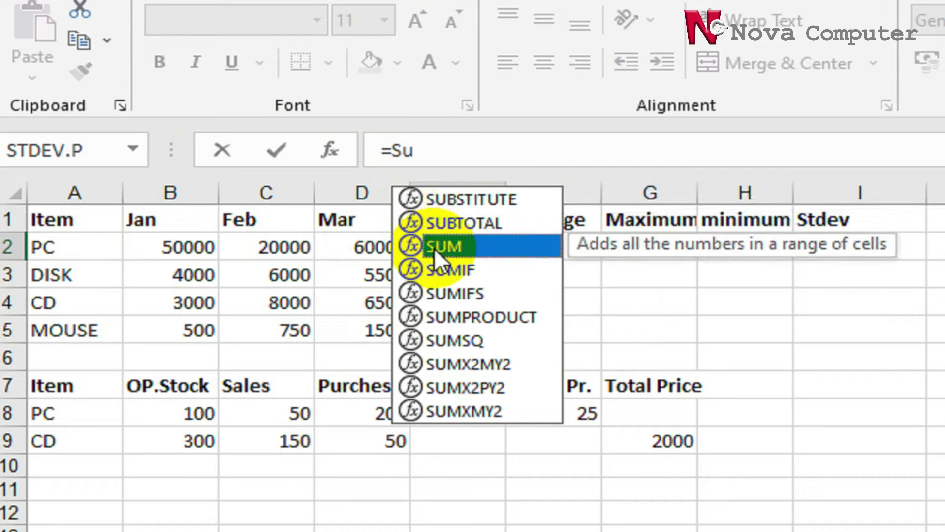
pyautogui.click(448, 157)
pyautogui.write('m')
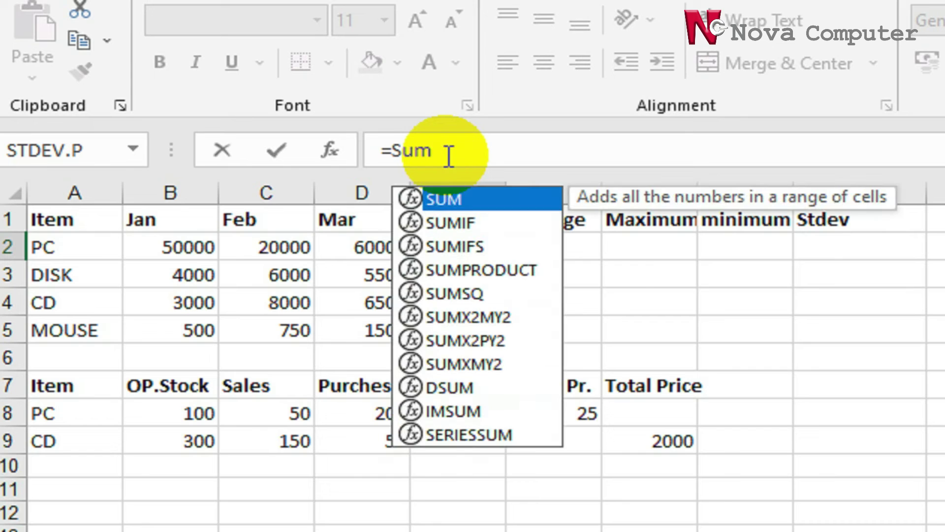
pyautogui.write('(')
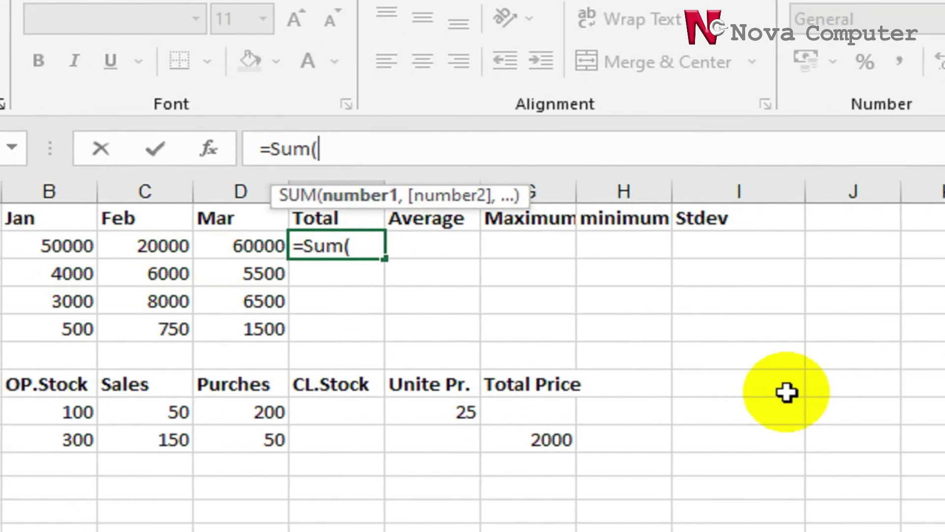
pyautogui.write('B')
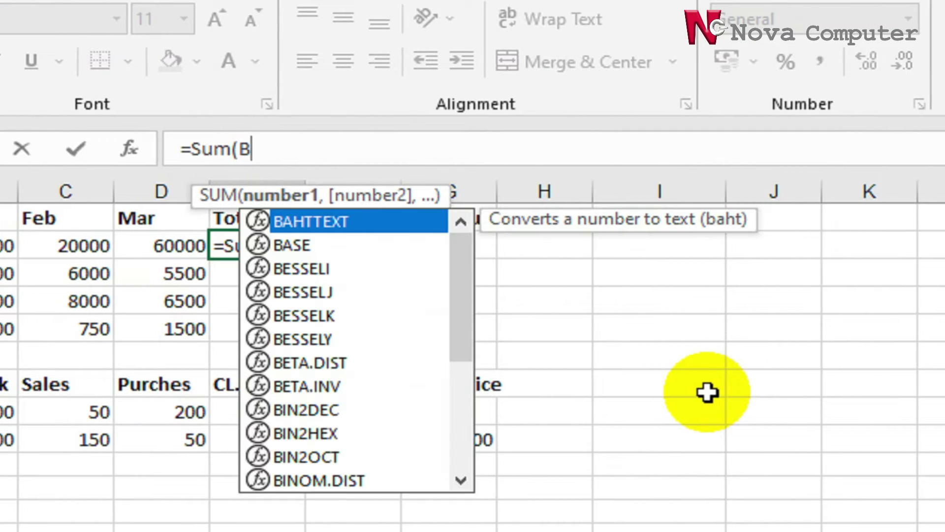
pyautogui.write('2:')
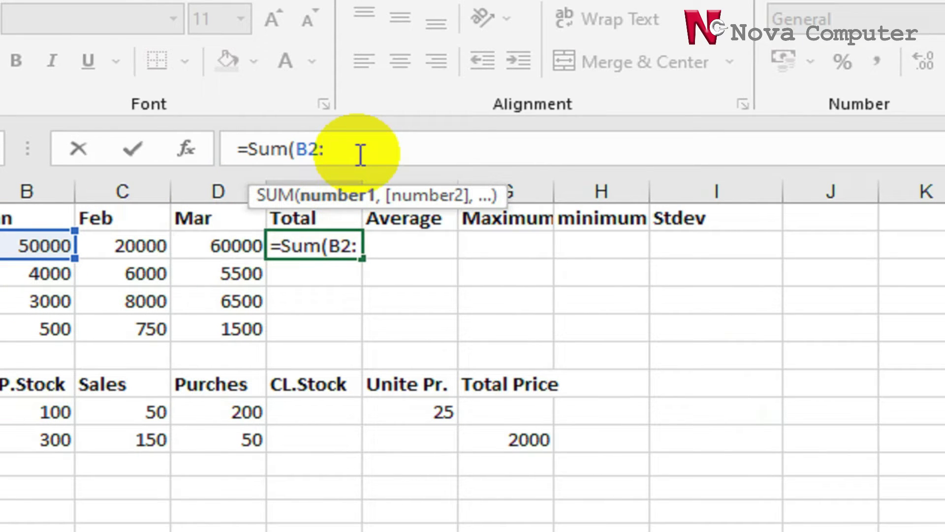
pyautogui.write('D2')
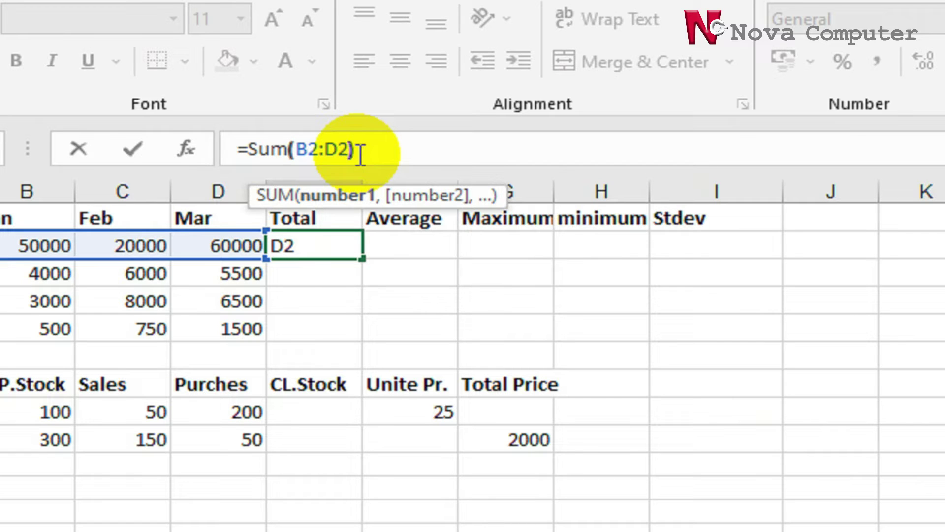
pyautogui.write(')')
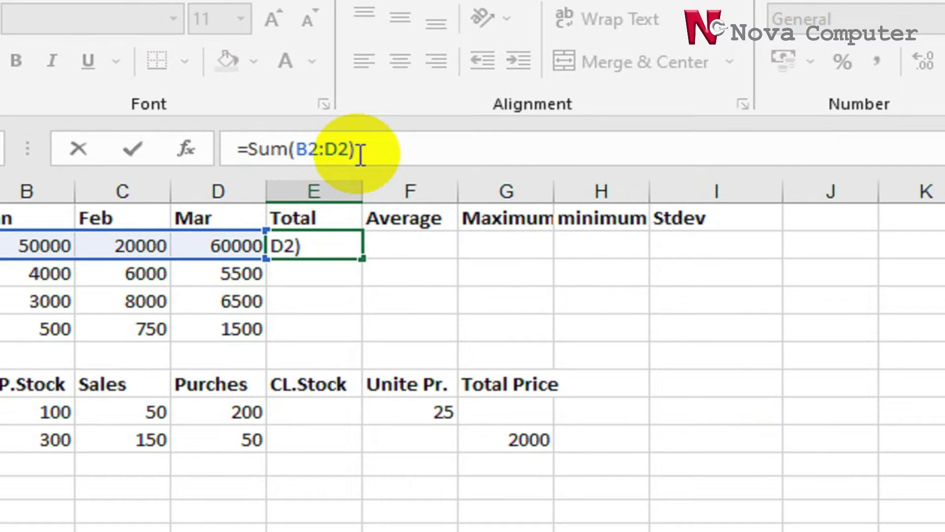
pyautogui.press('Return')
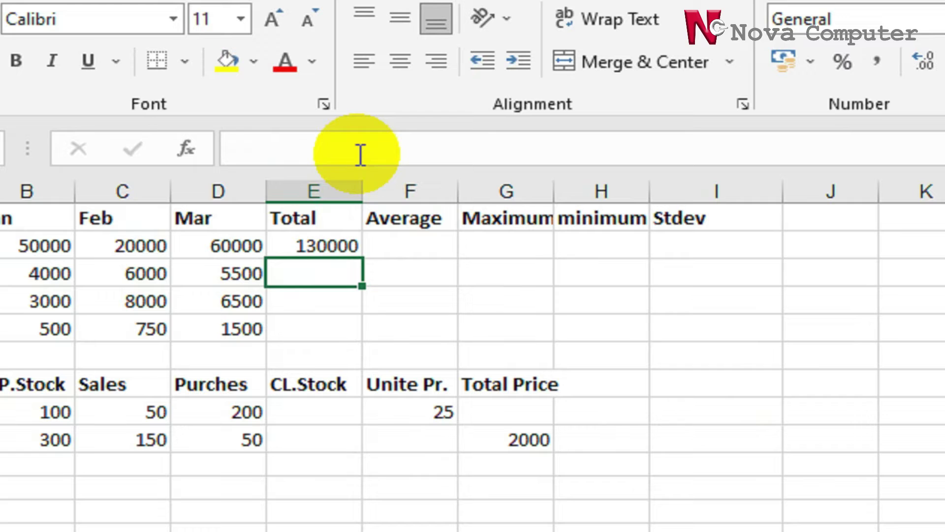
# Review the formula behind the PC total in E2 and the three monthly values it adds
pyautogui.click(327, 241)
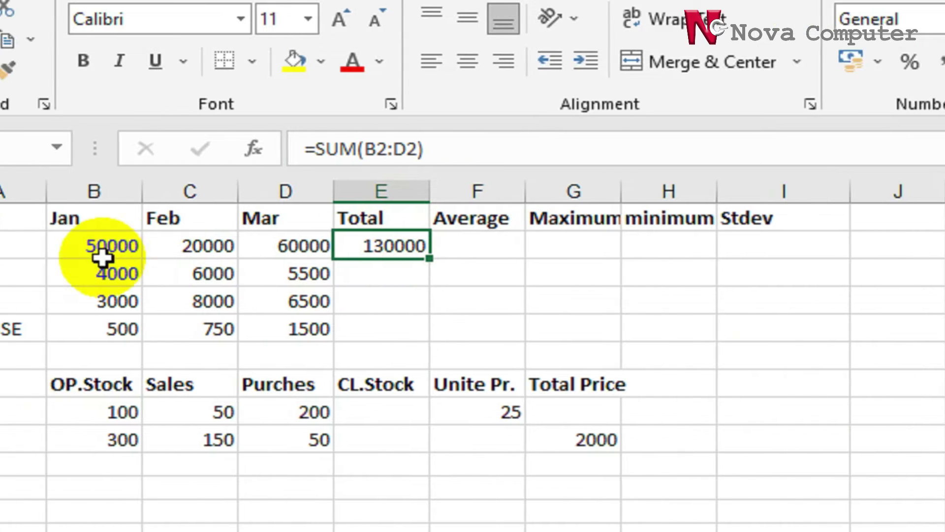
pyautogui.click(186, 246)
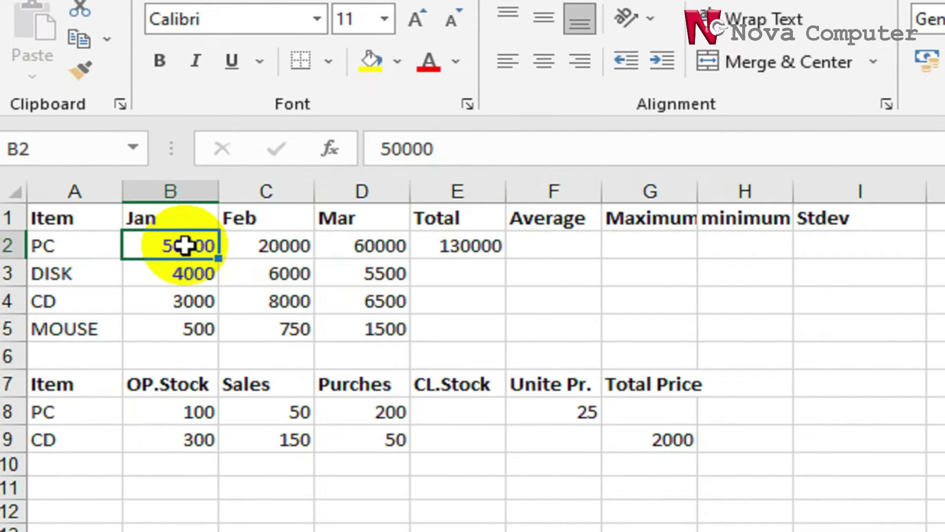
pyautogui.click(283, 245)
pyautogui.click(386, 245)
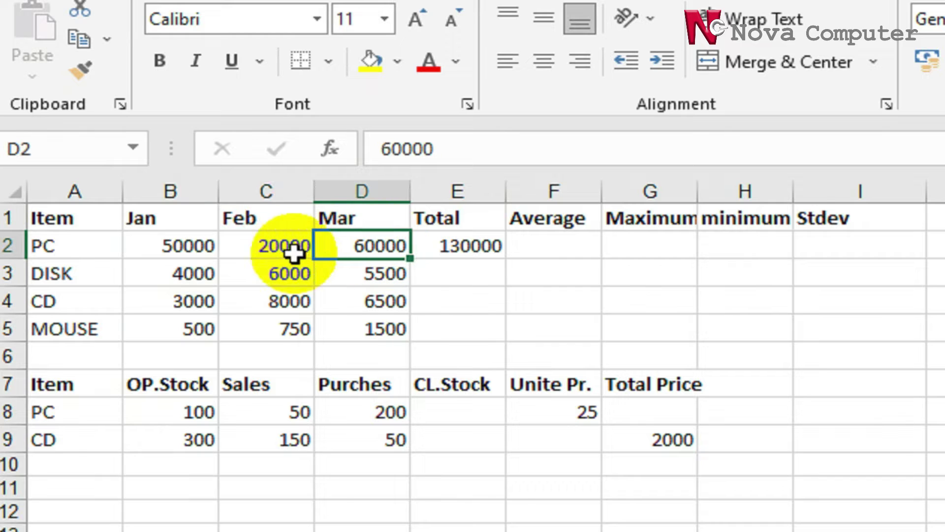
pyautogui.click(261, 250)
pyautogui.click(194, 245)
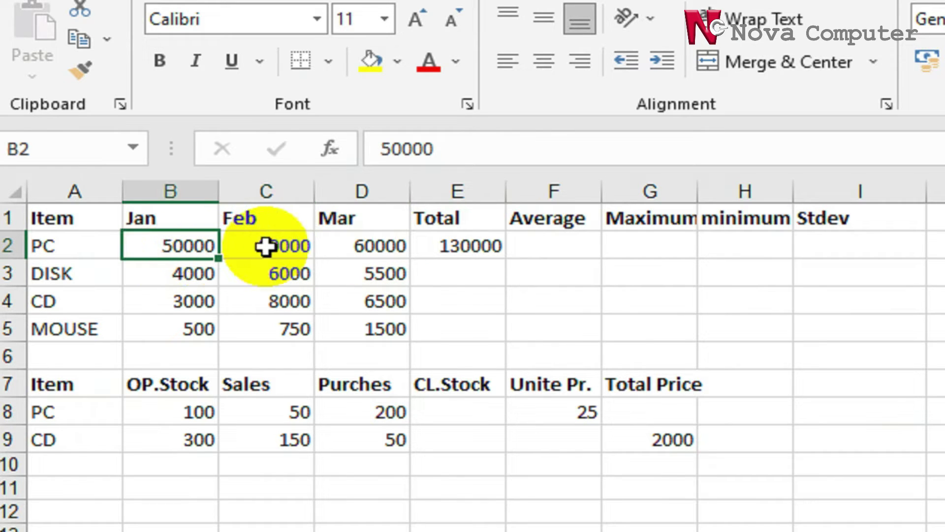
pyautogui.click(270, 246)
pyautogui.click(369, 246)
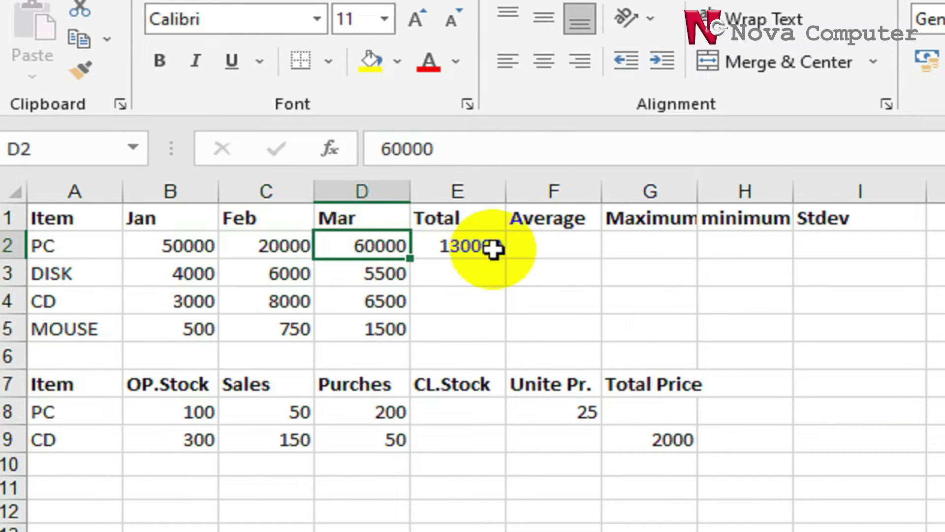
# Format the PC total in E2 as a Number with the 1000 separator and 0 decimal places
pyautogui.click(477, 246)
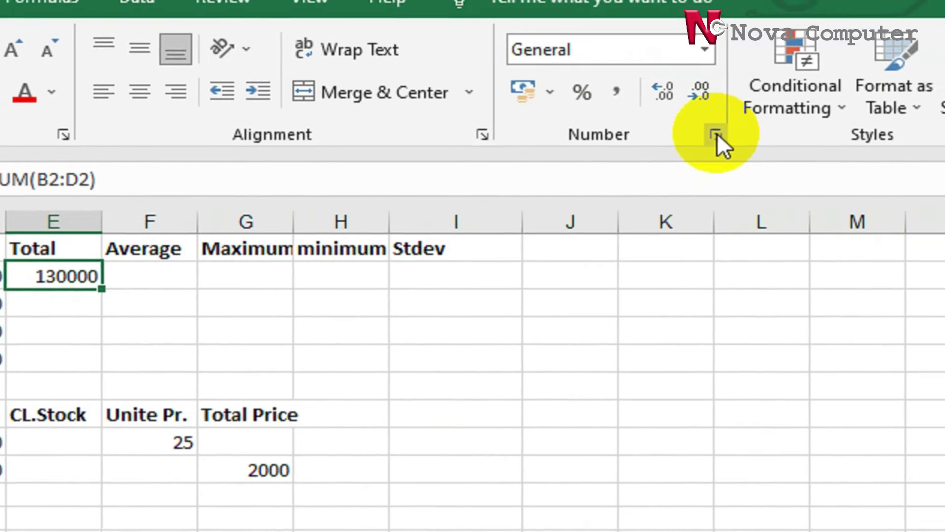
pyautogui.click(715, 134)
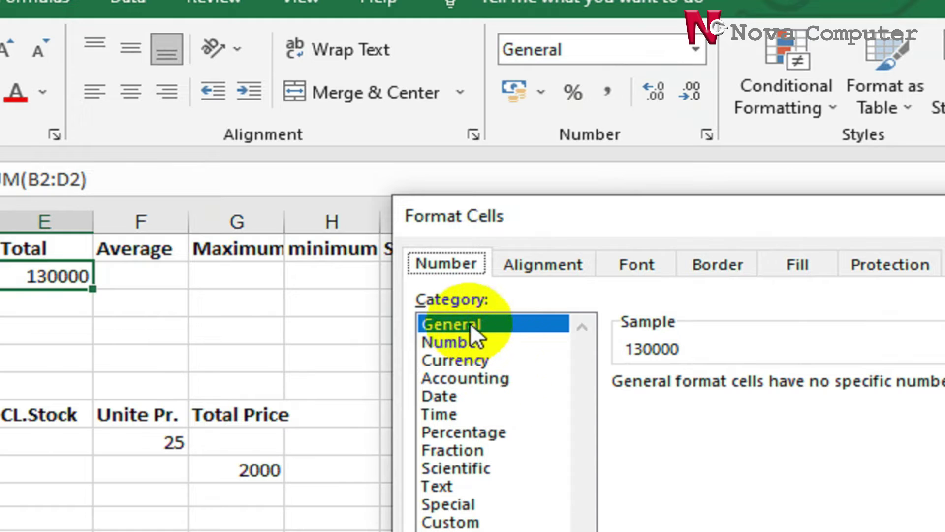
pyautogui.click(464, 344)
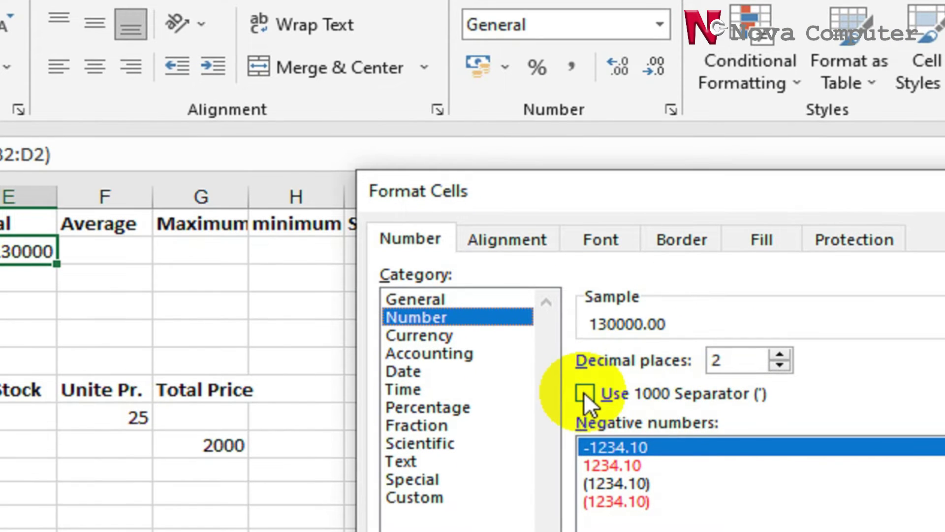
pyautogui.click(585, 393)
pyautogui.click(779, 365)
pyautogui.click(780, 364)
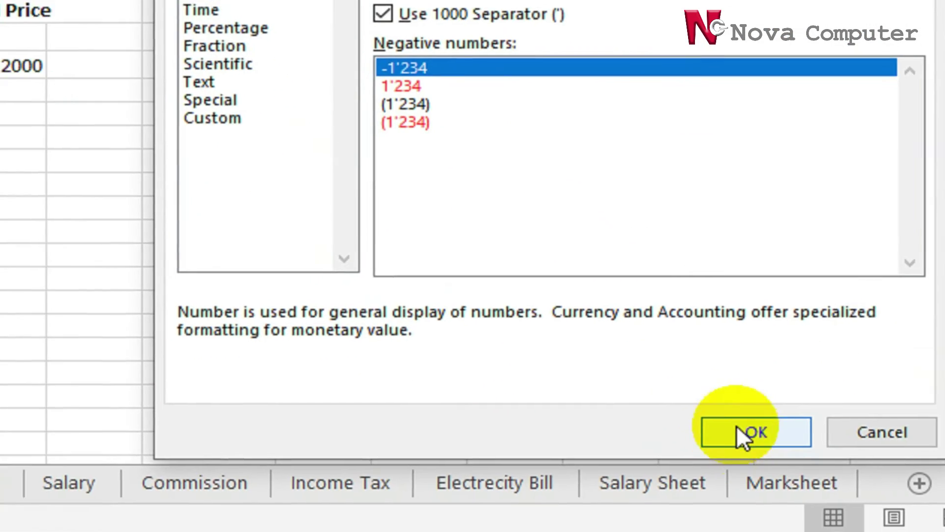
pyautogui.click(814, 507)
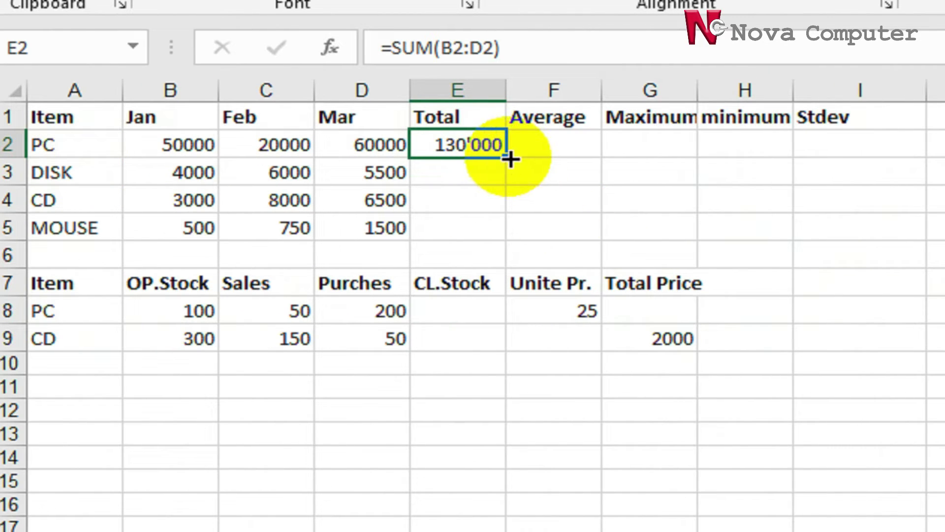
# Fill the SUM formula from E2 down through E5 and check the formulas copied for DISK, CD and MOUSE
pyautogui.moveTo(507, 158); pyautogui.dragTo(501, 233)
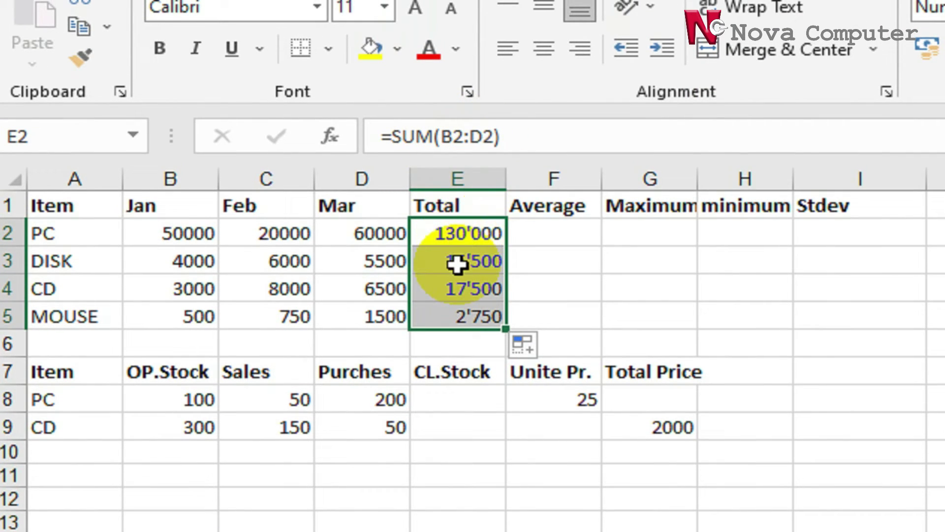
pyautogui.click(457, 264)
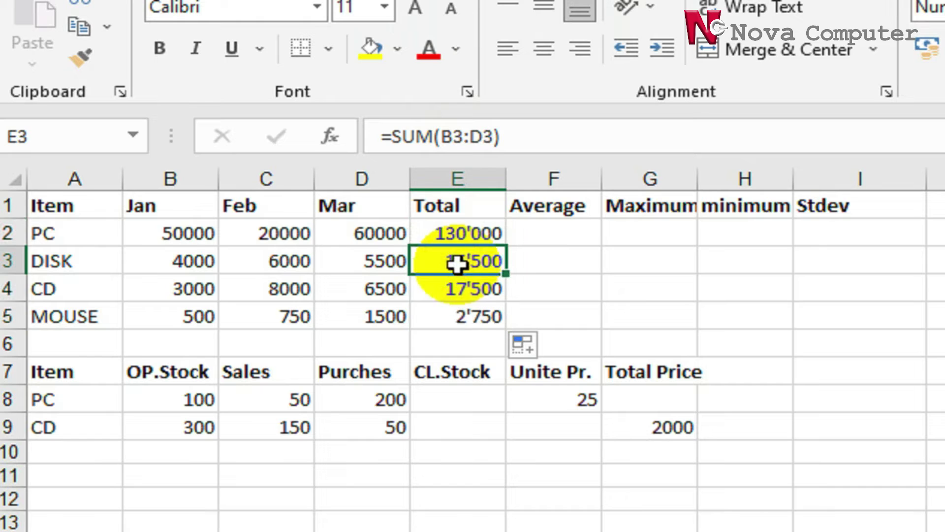
pyautogui.click(454, 294)
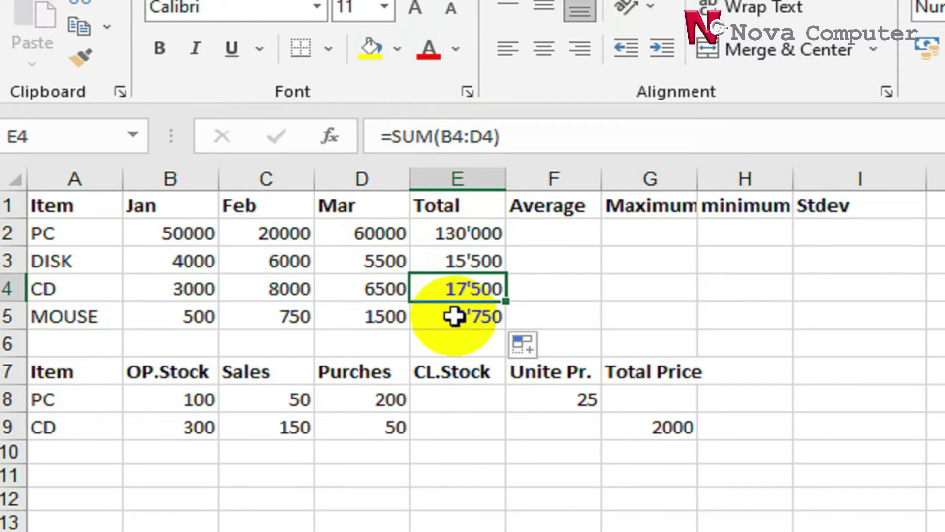
pyautogui.click(454, 316)
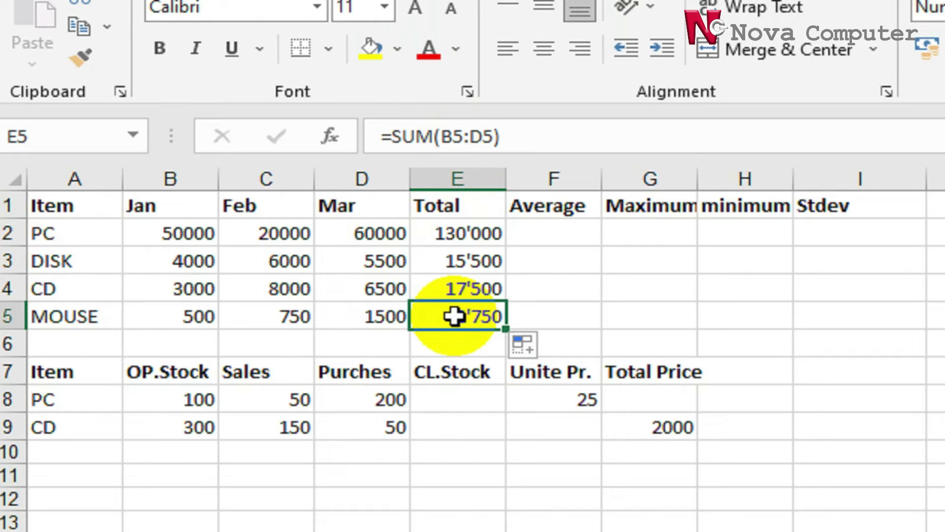
# Clear the totals in E3:E5, and paste a copy of the E2 formula into E3, E4 and E5 one cell at a time
pyautogui.moveTo(459, 261); pyautogui.dragTo(459, 316)
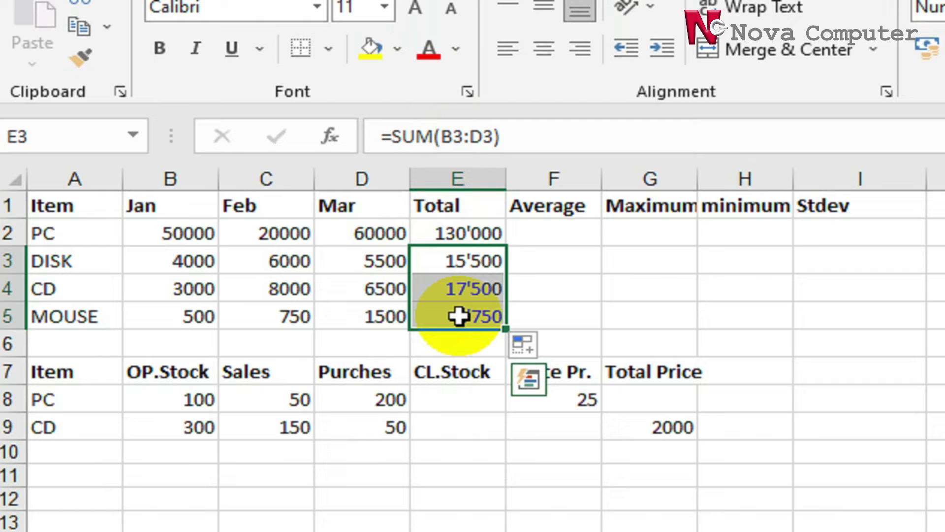
pyautogui.press('Delete')
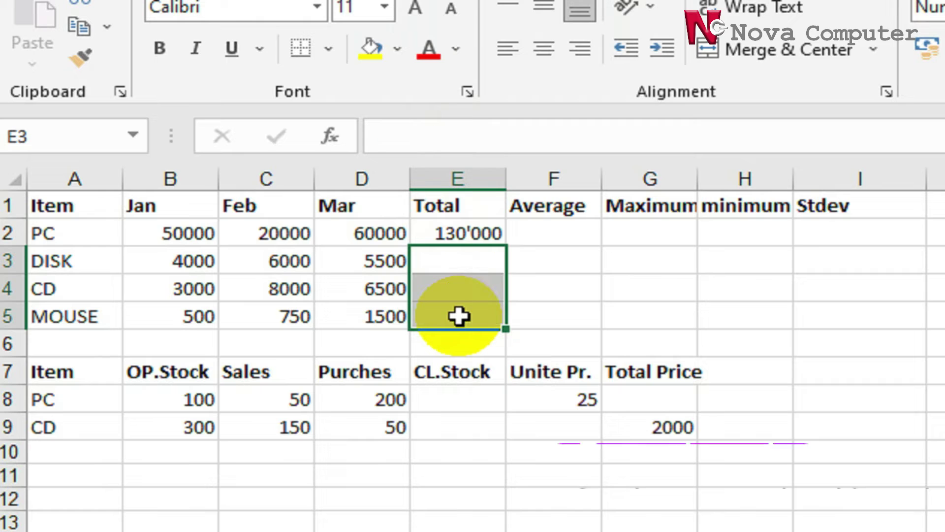
pyautogui.click(467, 236)
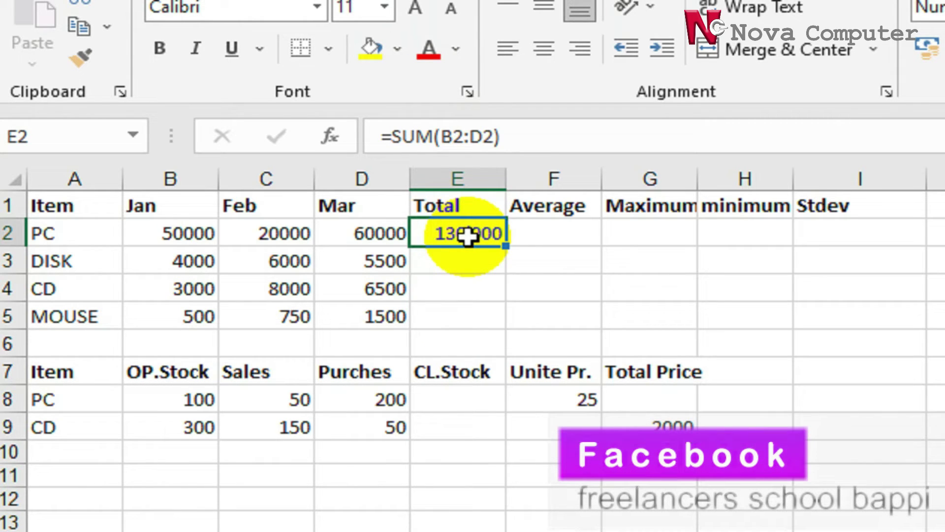
pyautogui.hotkey('ctrl', 'c')
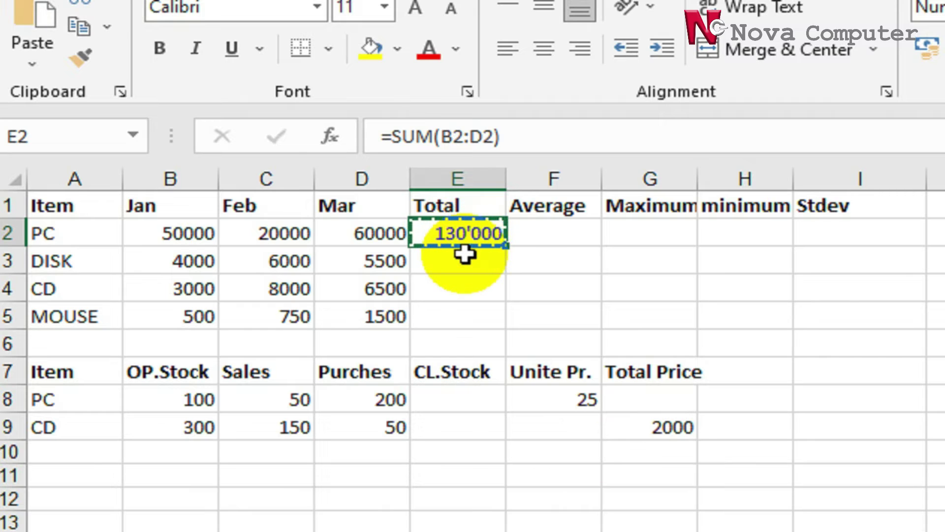
pyautogui.click(464, 255)
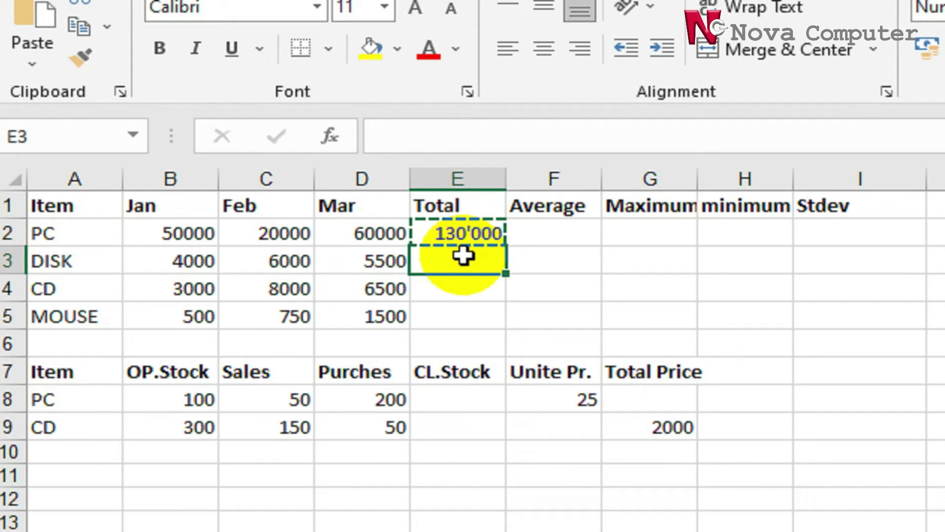
pyautogui.hotkey('ctrl', 'v')
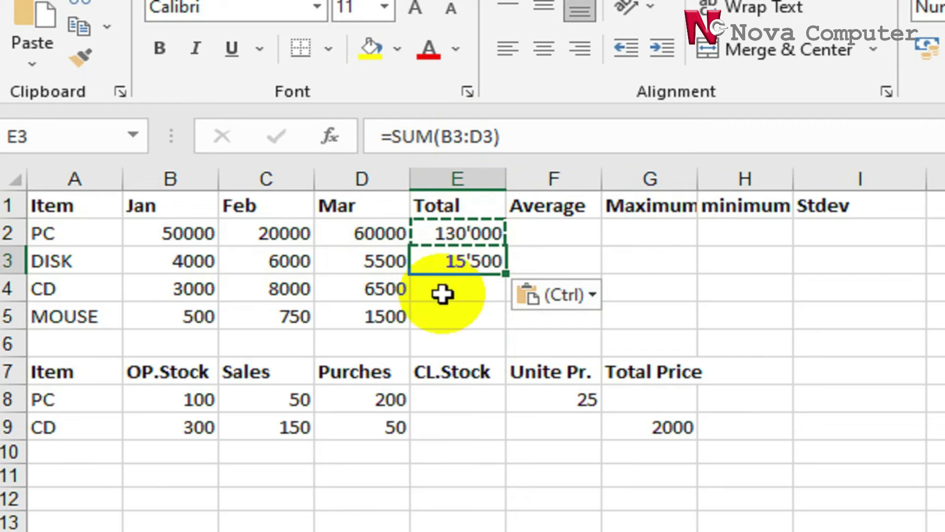
pyautogui.click(466, 290)
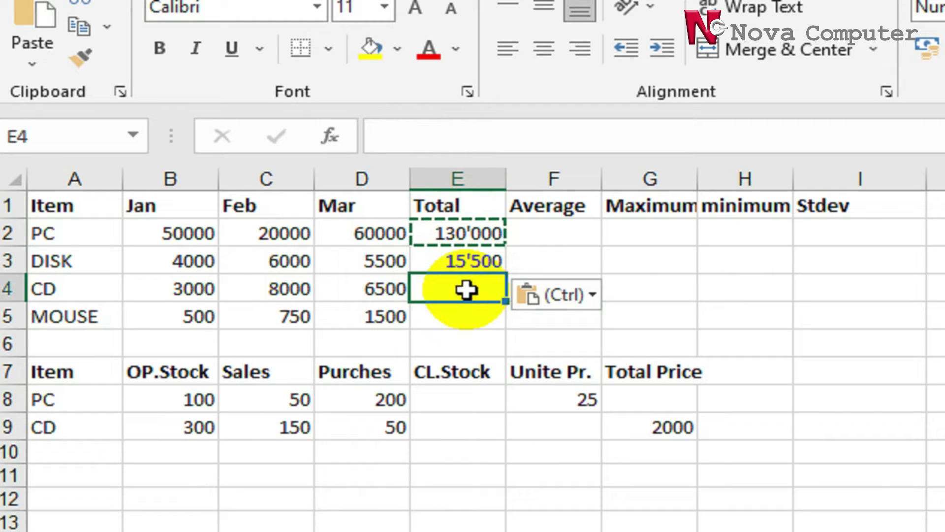
pyautogui.hotkey('ctrl', 'v')
pyautogui.click(469, 317)
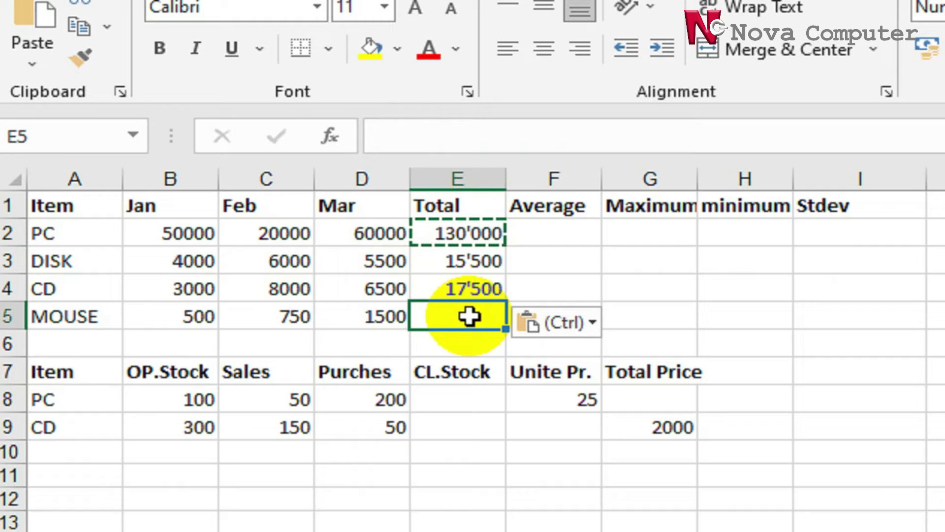
pyautogui.hotkey('ctrl', 'v')
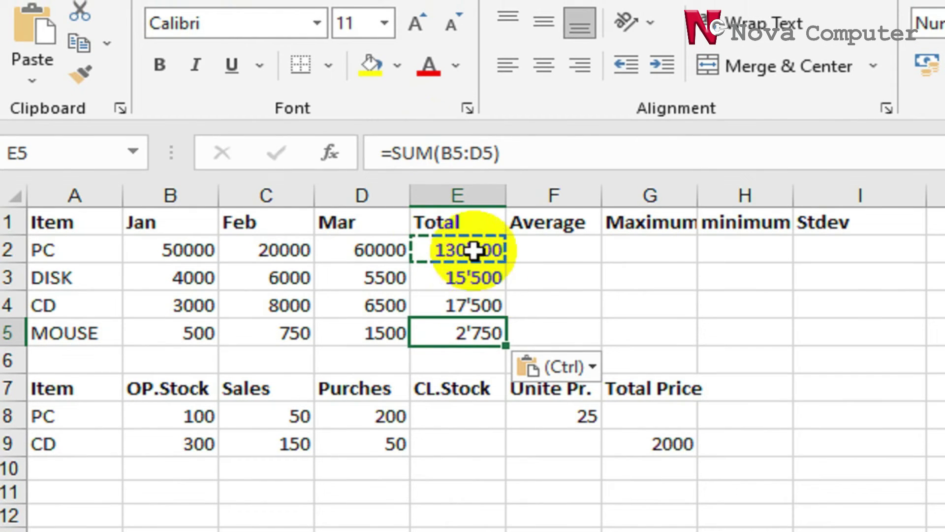
# Clear the individually pasted DISK, CD and MOUSE totals from cells E3:E5
pyautogui.moveTo(458, 283); pyautogui.dragTo(459, 332)
pyautogui.press('BackSpace')
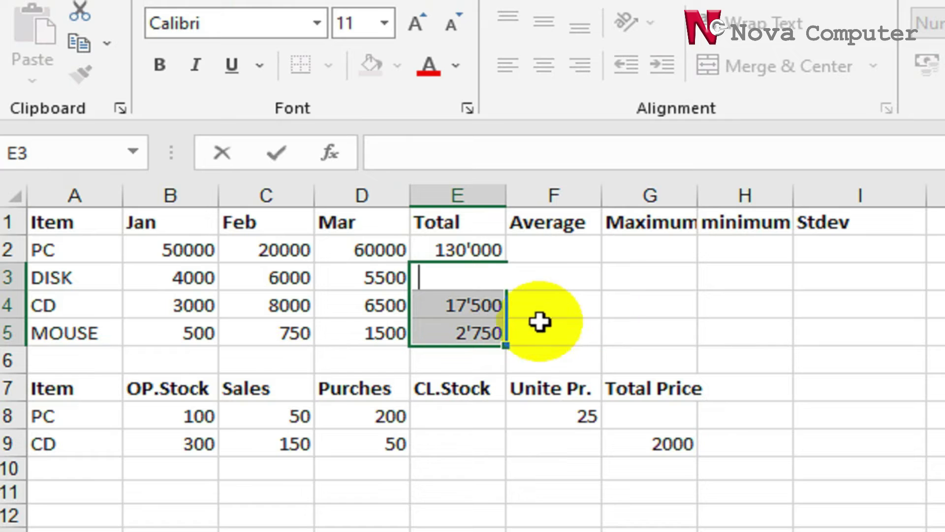
pyautogui.click(498, 311)
pyautogui.moveTo(458, 277); pyautogui.dragTo(457, 319)
pyautogui.press('Delete')
pyautogui.click(746, 309)
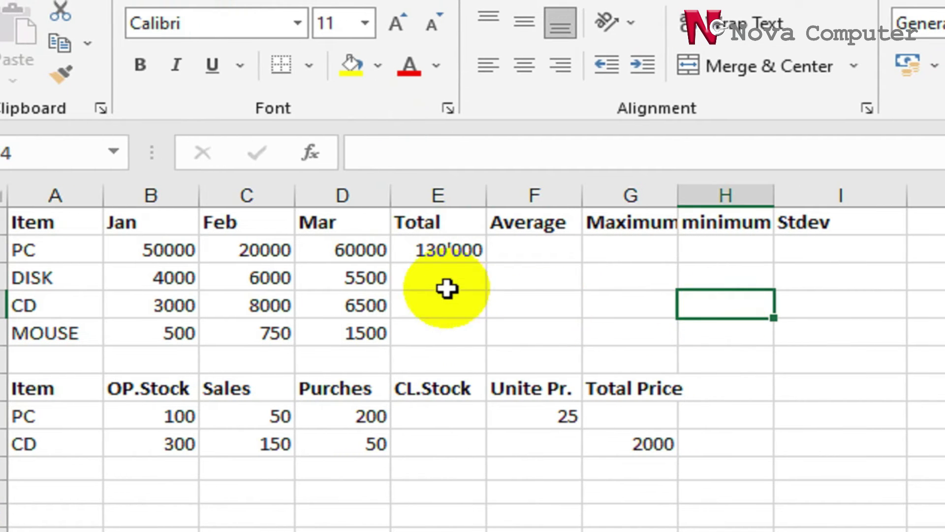
# Copy the SUM formula in E2 and paste it into the whole range E3:E5 at once
pyautogui.moveTo(467, 285); pyautogui.dragTo(444, 325)
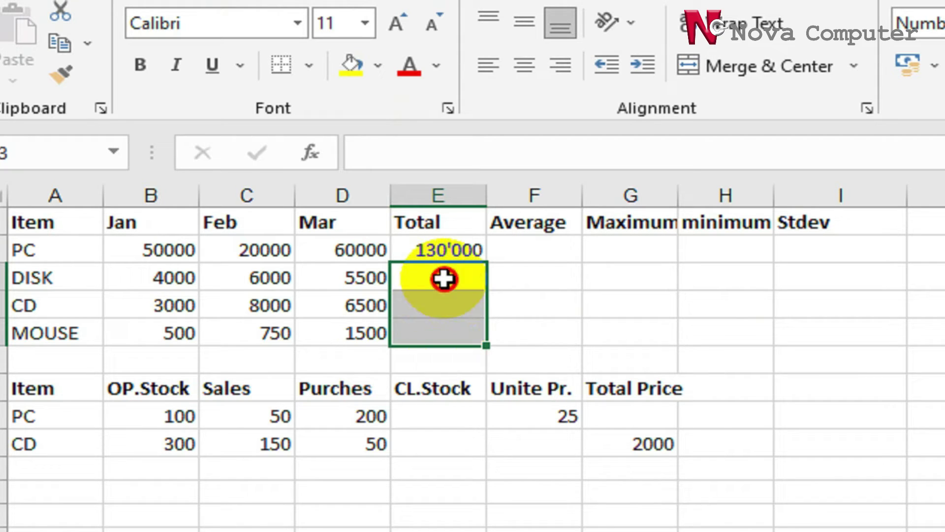
pyautogui.moveTo(443, 278); pyautogui.dragTo(436, 330)
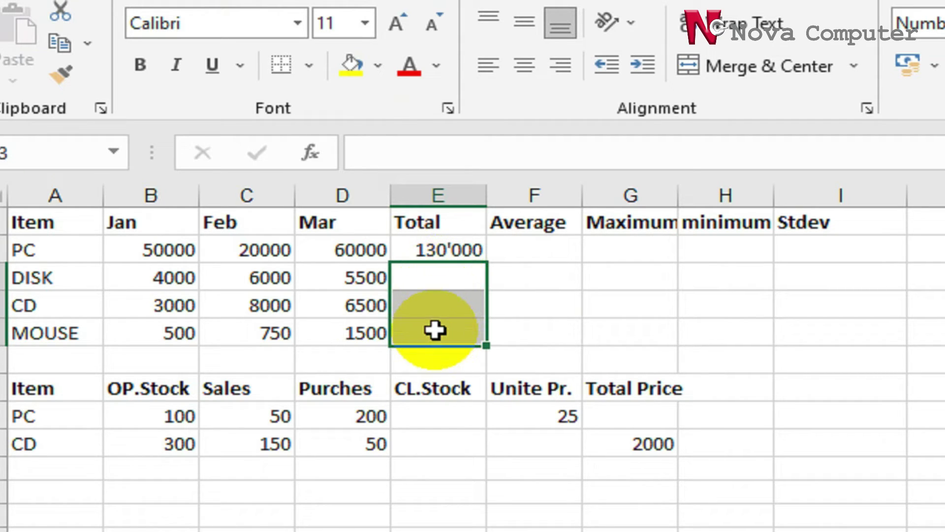
pyautogui.click(545, 281)
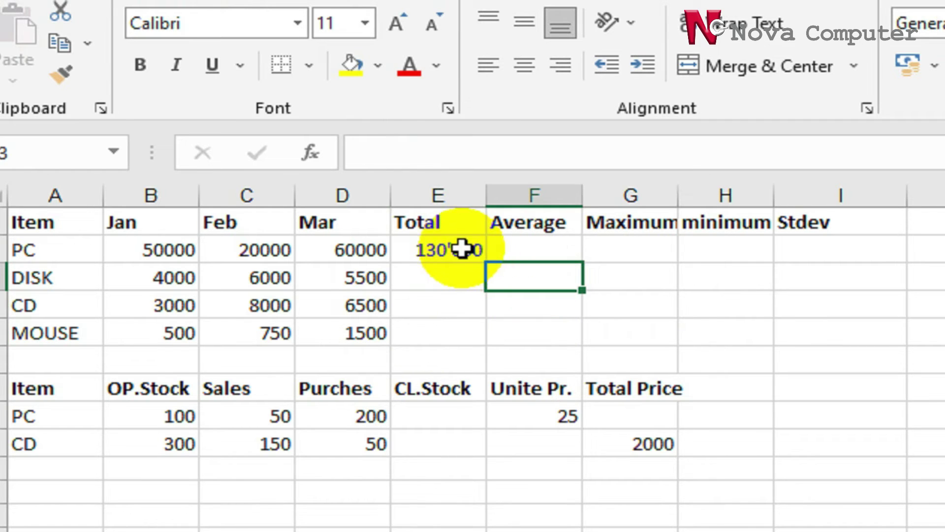
pyautogui.click(461, 248)
pyautogui.hotkey('ctrl', 'c')
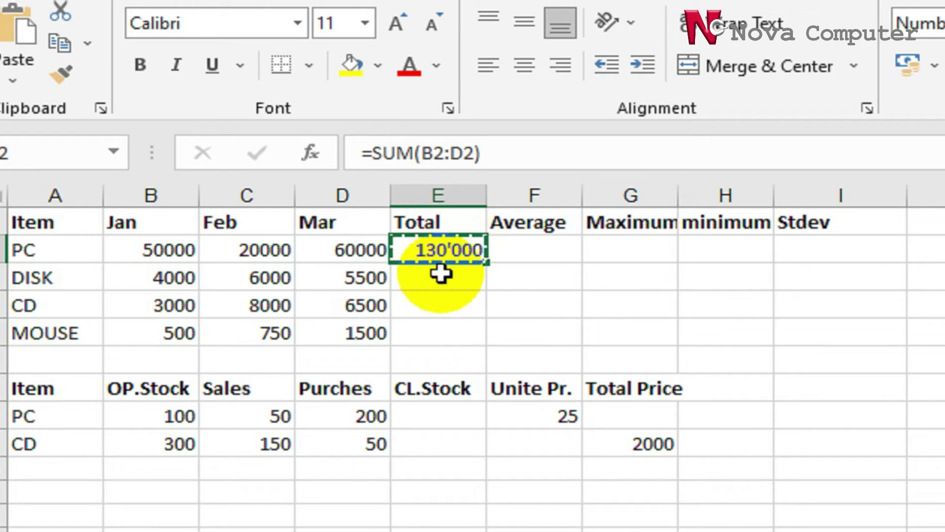
pyautogui.moveTo(441, 273); pyautogui.dragTo(432, 327)
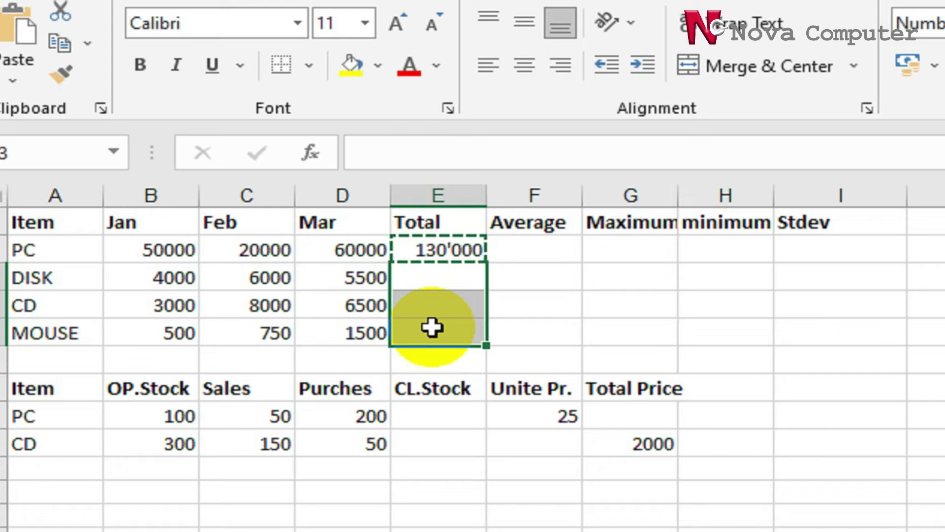
pyautogui.hotkey('ctrl', 'v')
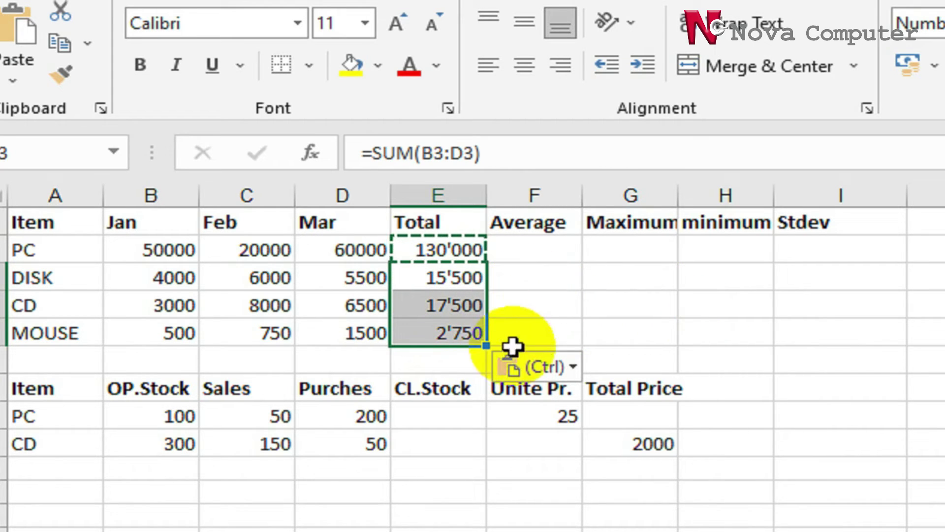
# Enter the formula =AVERAGE(B2:D2) in cell F2 to average PC's January to March values
pyautogui.click(541, 251)
pyautogui.click(426, 163)
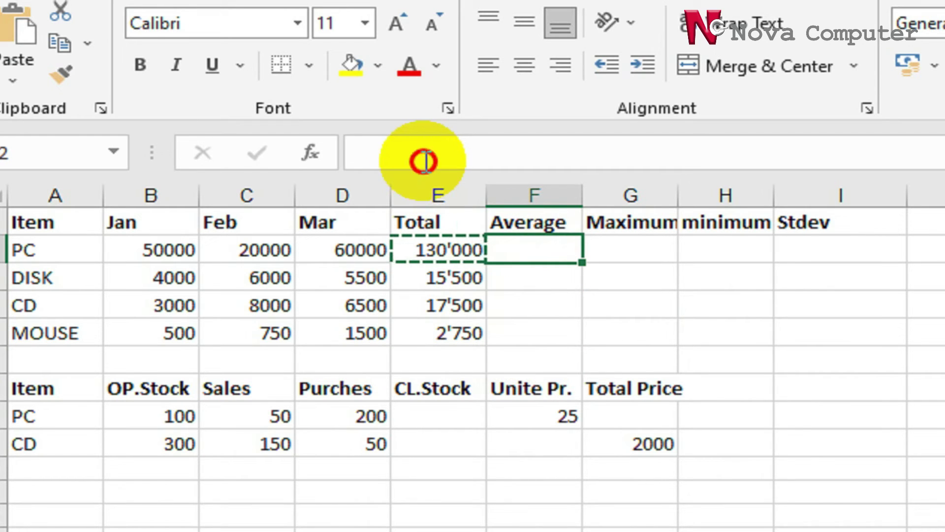
pyautogui.write('=')
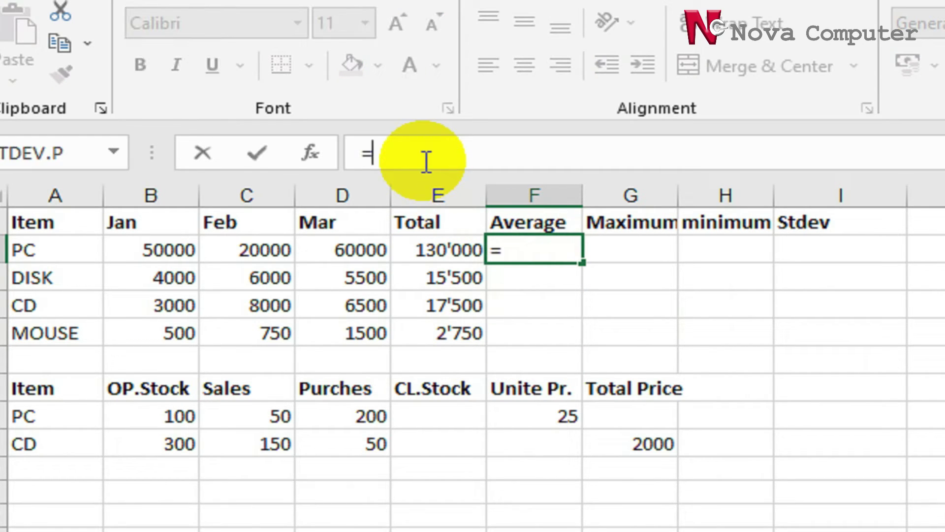
pyautogui.write('a')
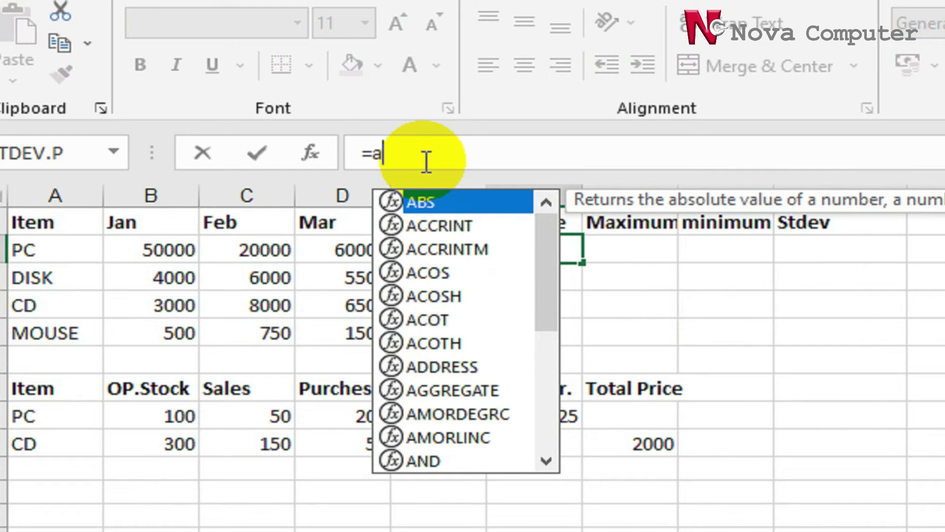
pyautogui.write('v')
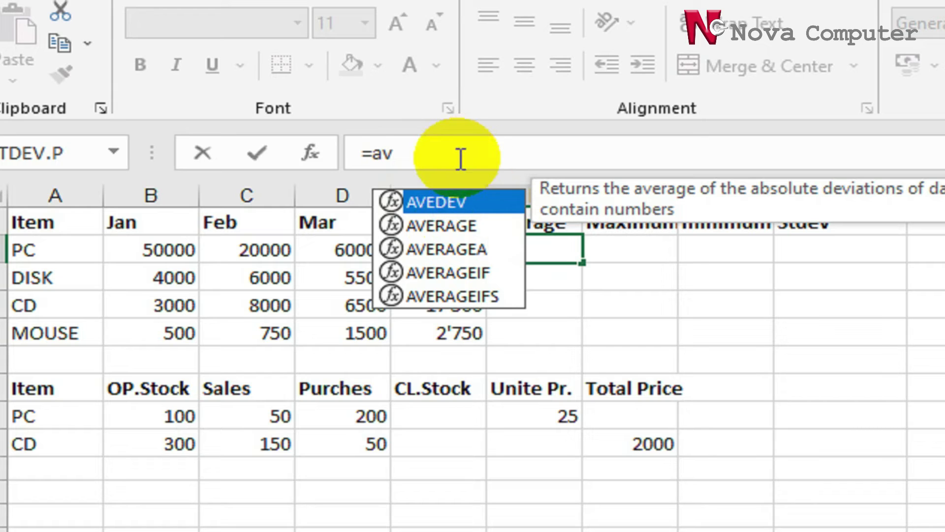
pyautogui.write('erage')
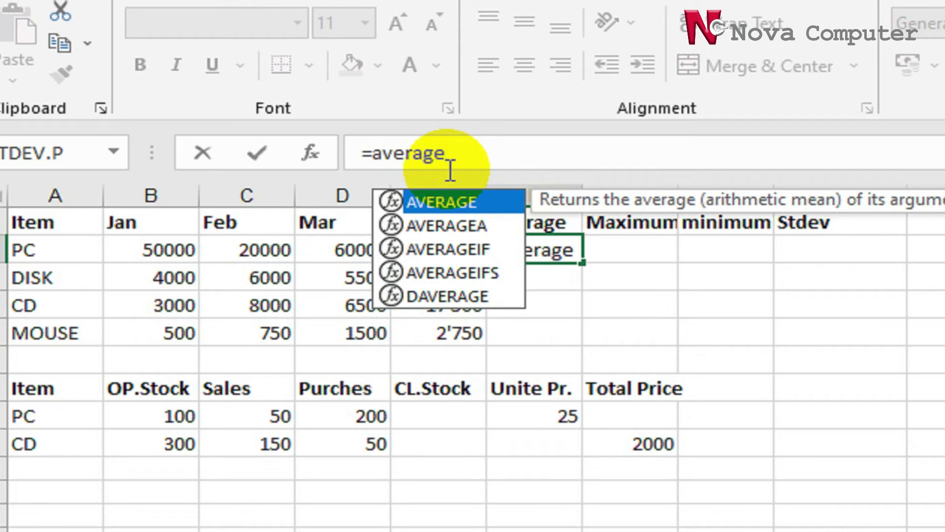
pyautogui.write('(')
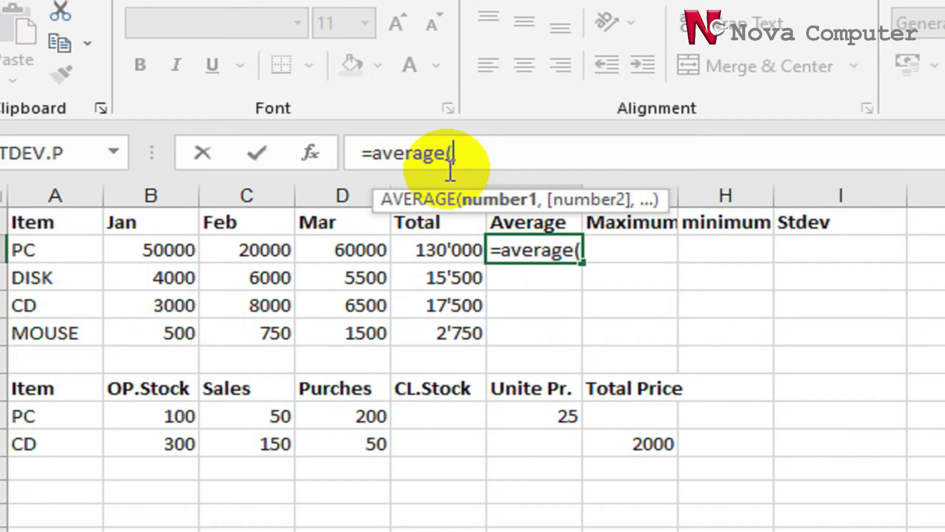
pyautogui.click(191, 250)
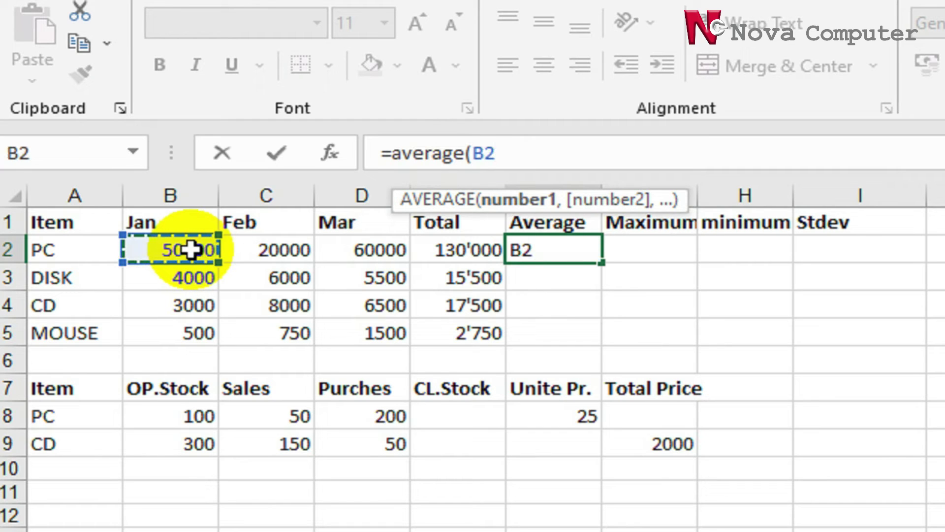
pyautogui.keyDown('shift'); pyautogui.click(239, 250); pyautogui.keyUp('shift')
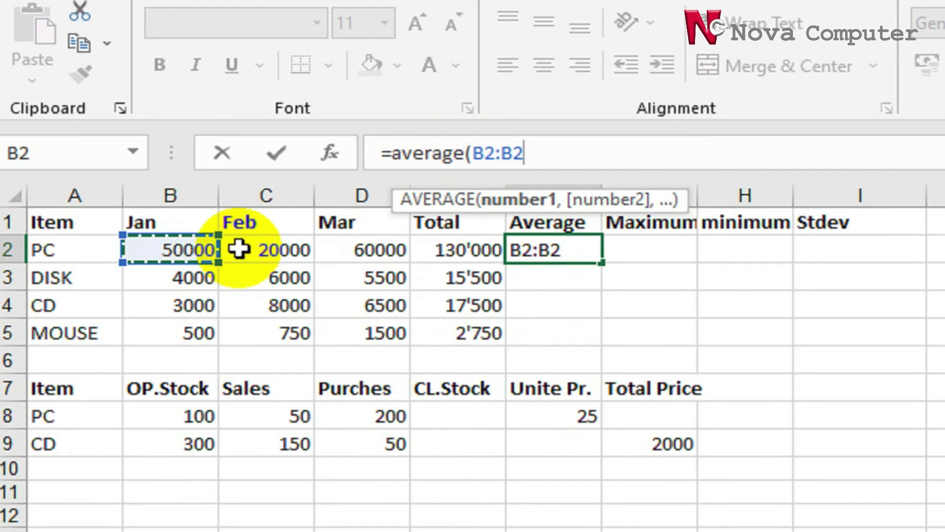
pyautogui.press('BackSpace')
pyautogui.press('BackSpace')
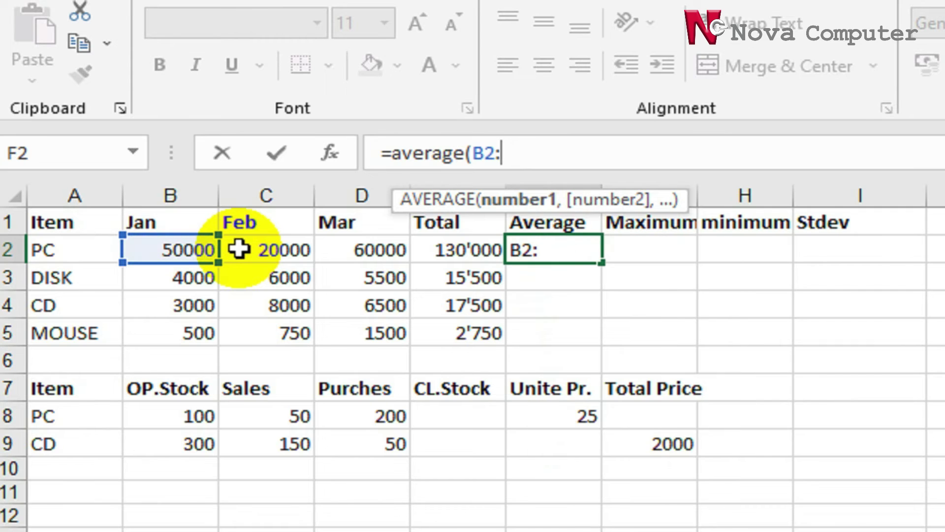
pyautogui.click(362, 251)
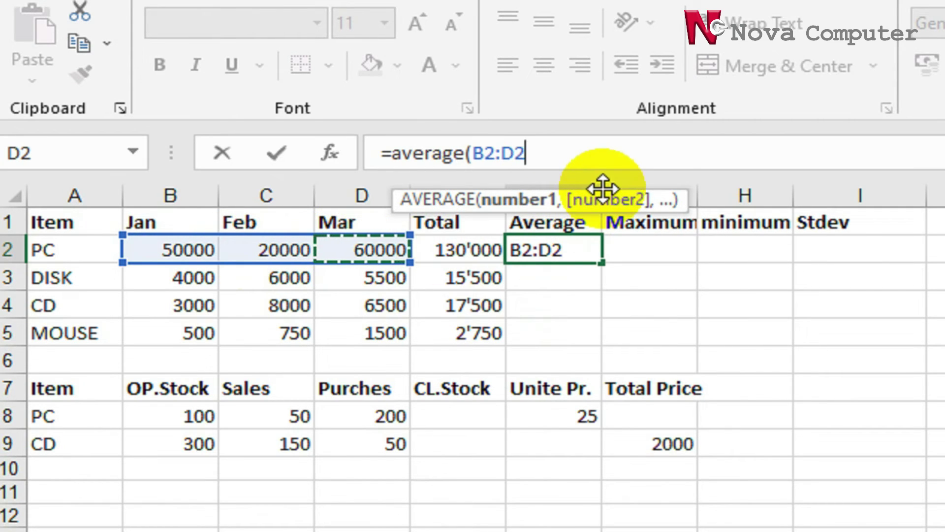
pyautogui.write(')')
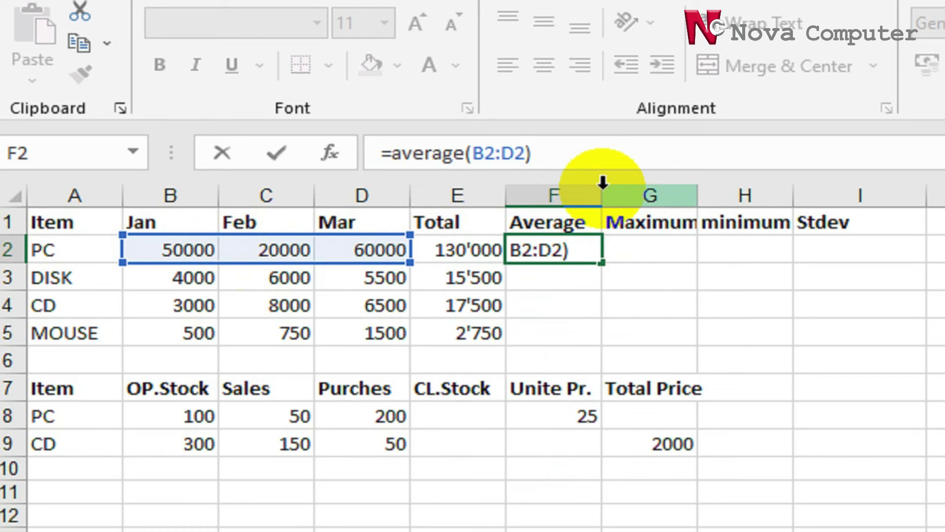
pyautogui.press('Return')
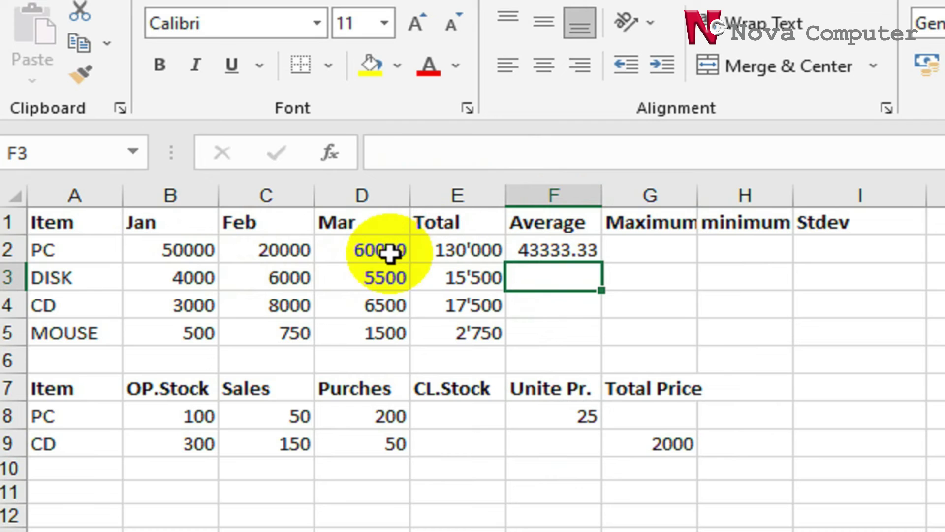
# Review PC's monthly values behind the average and fill the AVERAGE formula from F2 down through F5
pyautogui.moveTo(389, 249); pyautogui.dragTo(183, 256)
pyautogui.click(561, 249)
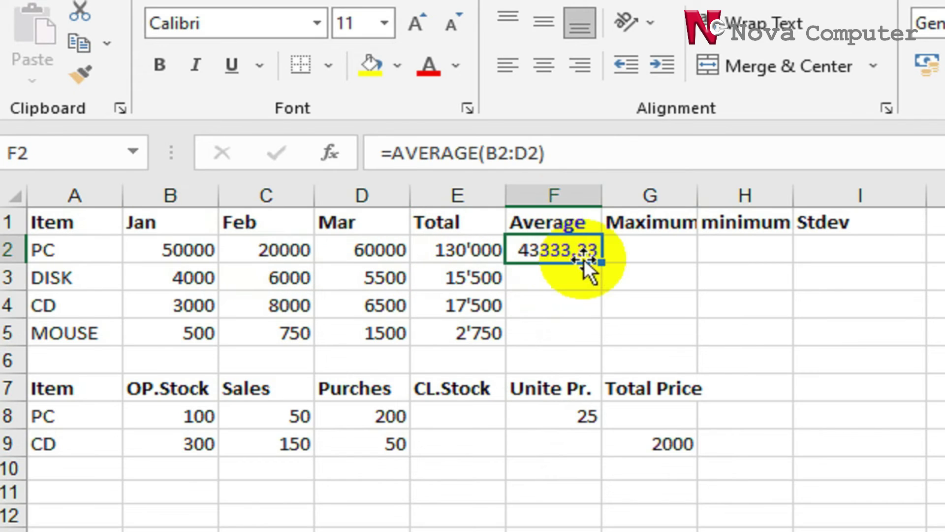
pyautogui.moveTo(601, 264); pyautogui.dragTo(582, 338)
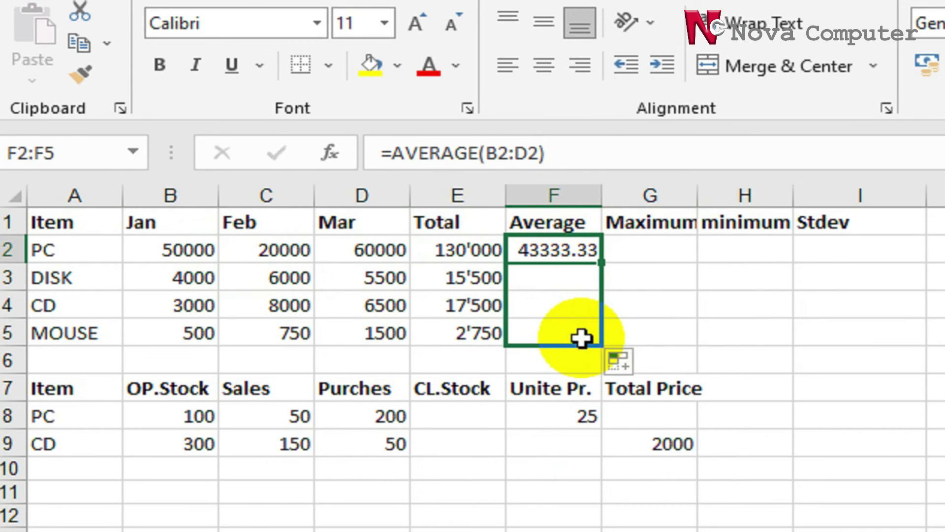
# Enter the formula =MAX(B2:D2) in cell G2 for PC, and widen the Maximum and minimum columns to fit their headings
pyautogui.click(660, 250)
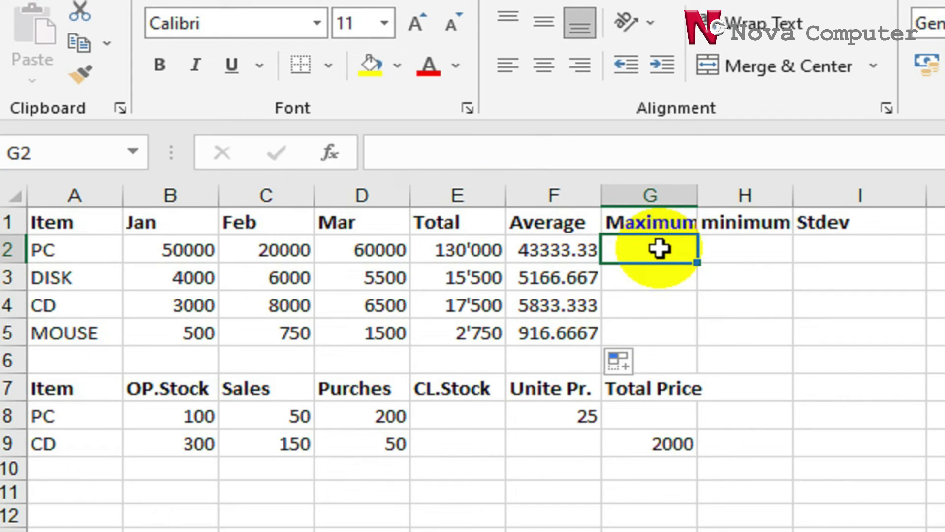
pyautogui.write('=')
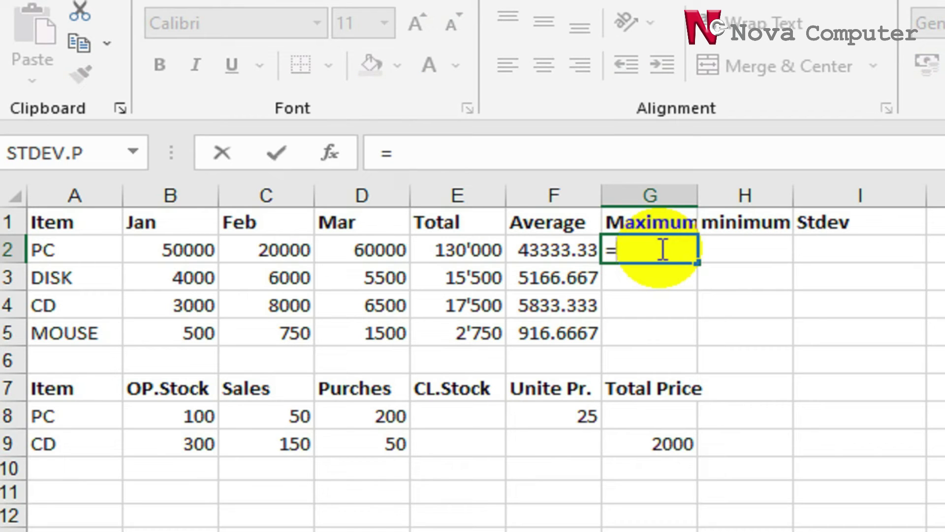
pyautogui.write('M')
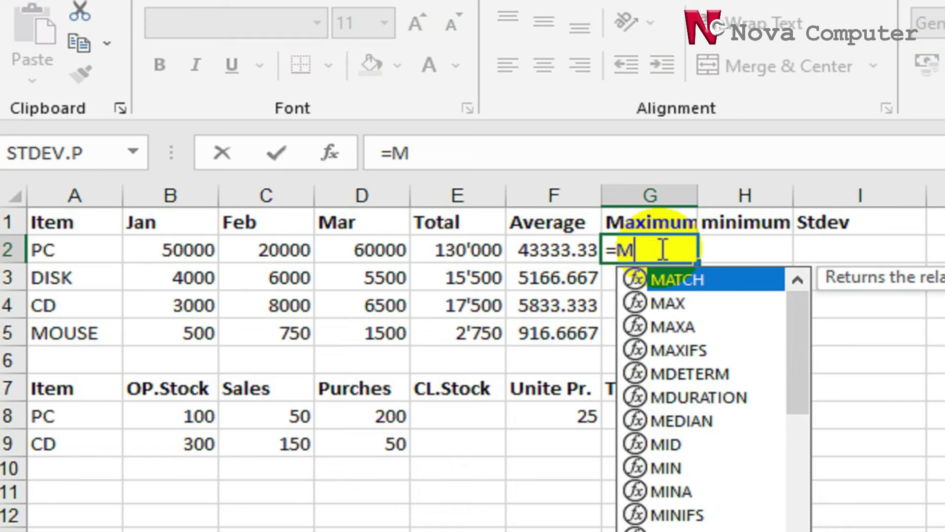
pyautogui.click(666, 306)
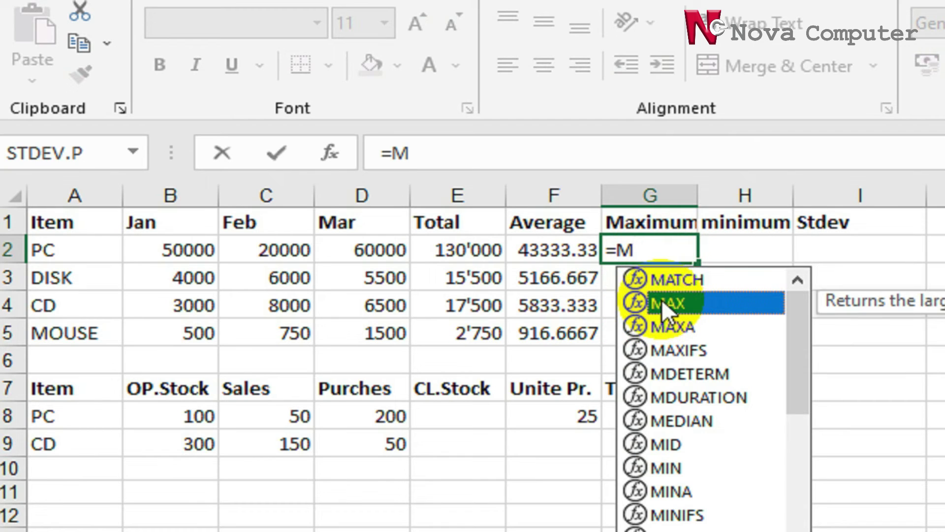
pyautogui.click(445, 164)
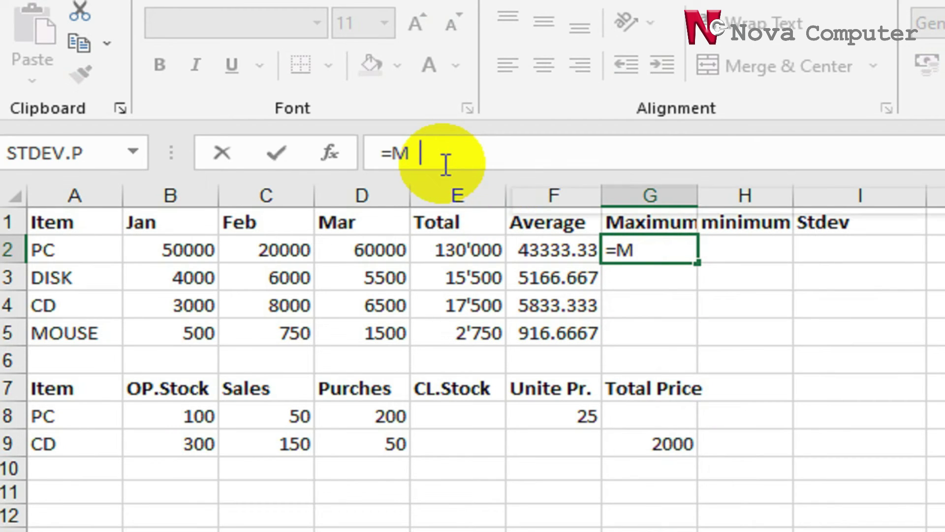
pyautogui.write('ax')
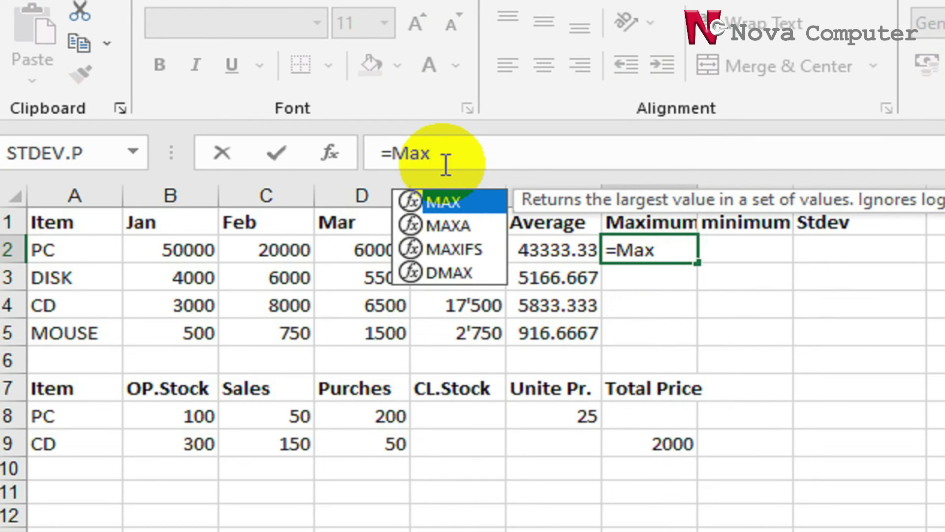
pyautogui.write('(')
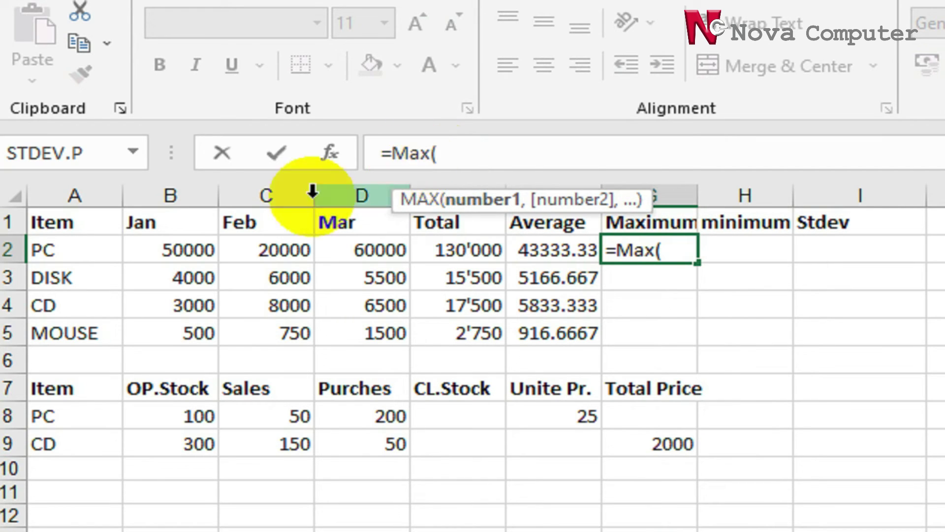
pyautogui.moveTo(175, 247); pyautogui.dragTo(343, 246)
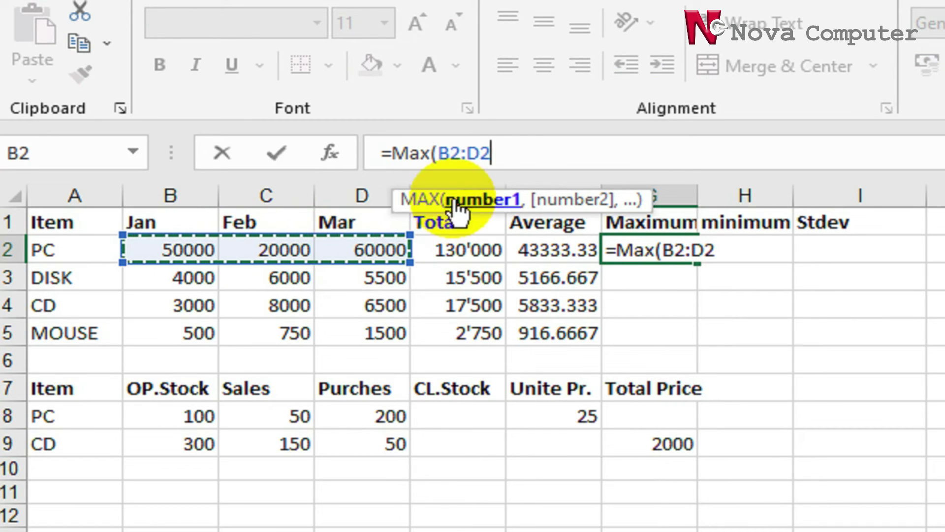
pyautogui.click(516, 151)
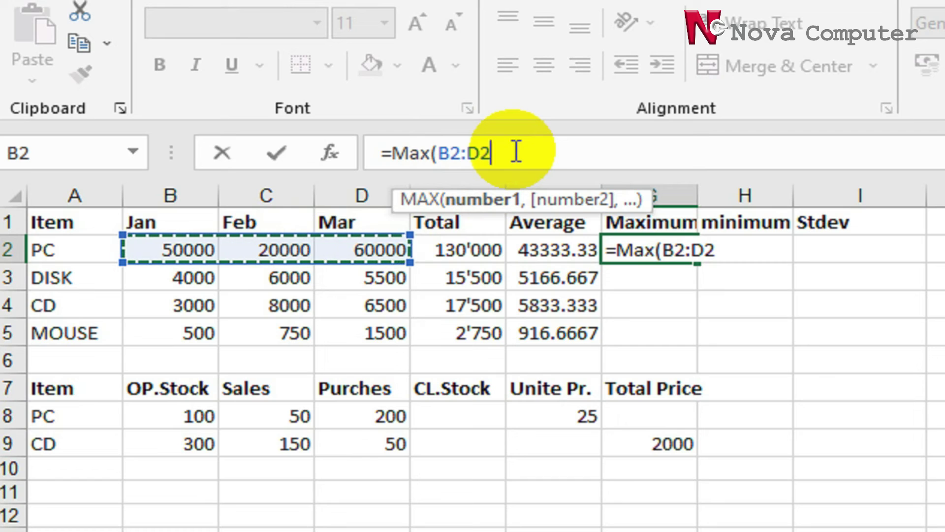
pyautogui.write(')')
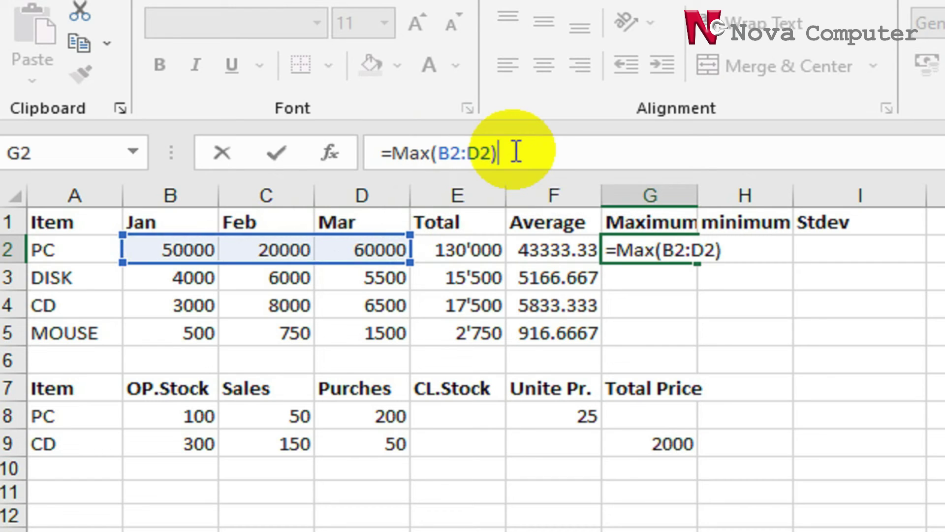
pyautogui.press('Return')
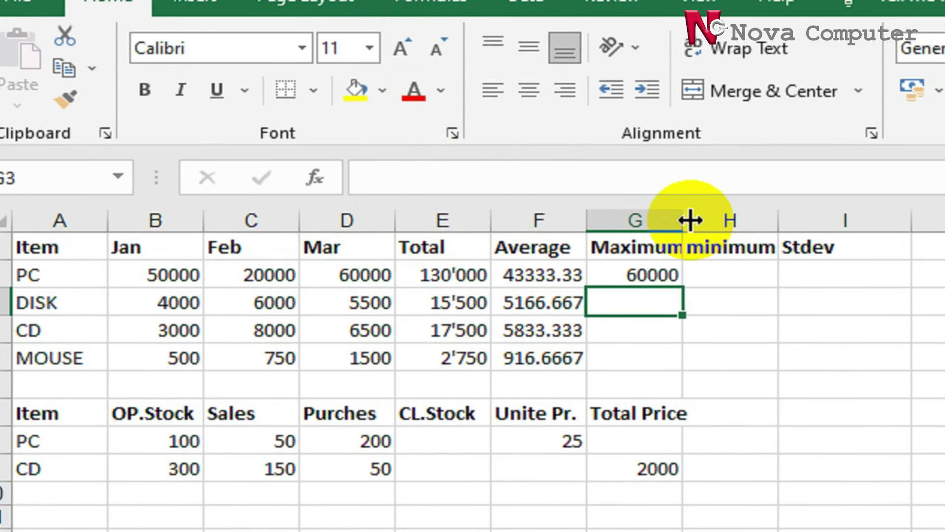
pyautogui.moveTo(699, 196); pyautogui.dragTo(735, 222)
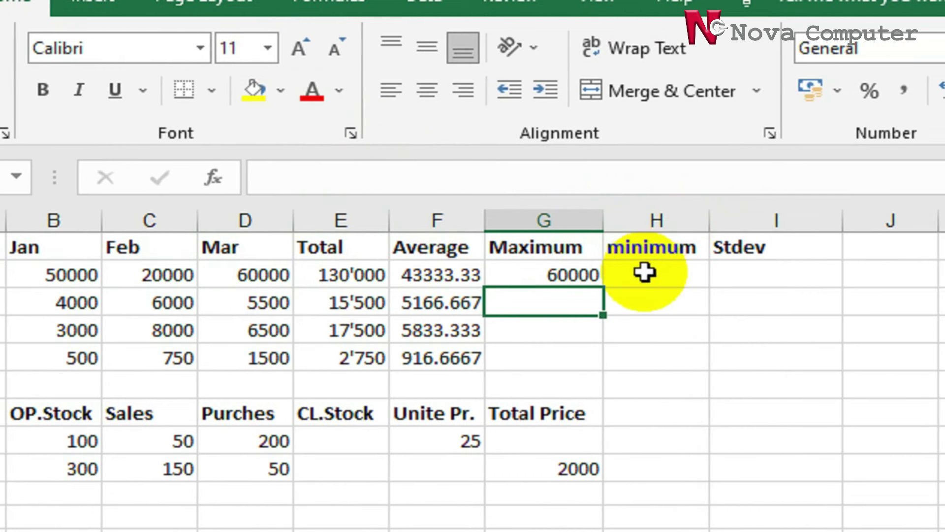
# Enter the formula =MIN(B2:D2) in cell H2 to get PC's lowest monthly value
pyautogui.click(669, 272)
pyautogui.click(317, 162)
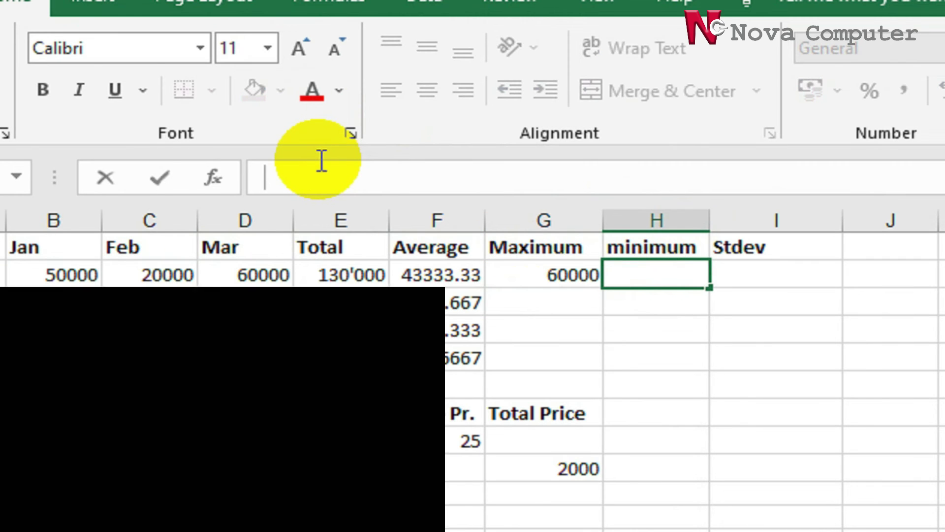
pyautogui.write('=')
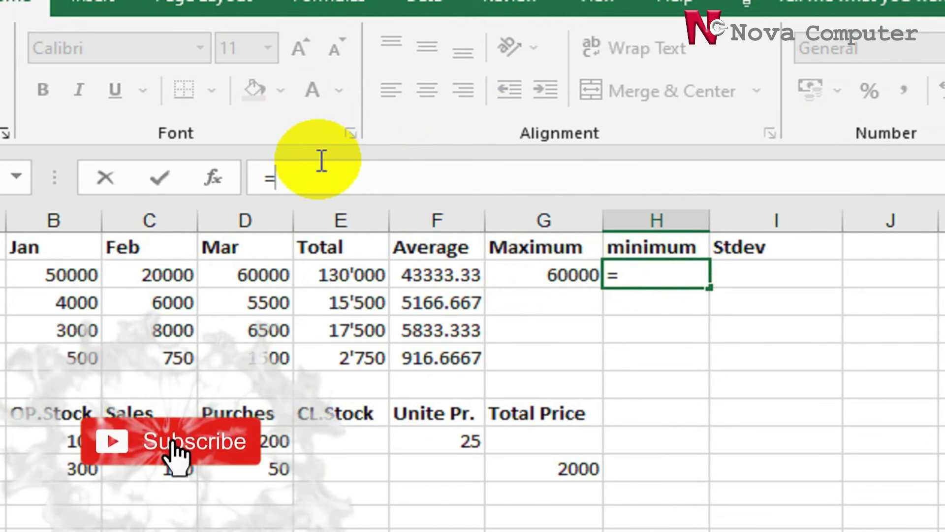
pyautogui.write('mi')
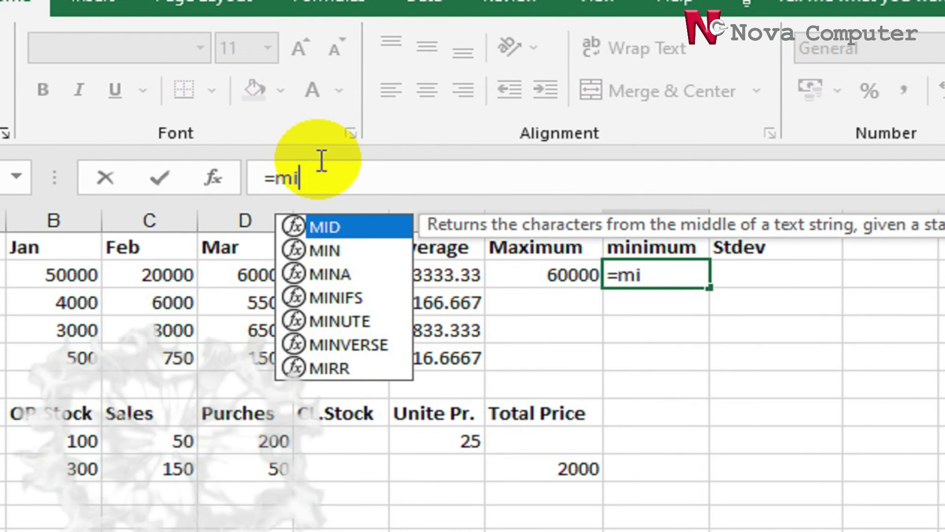
pyautogui.write('n')
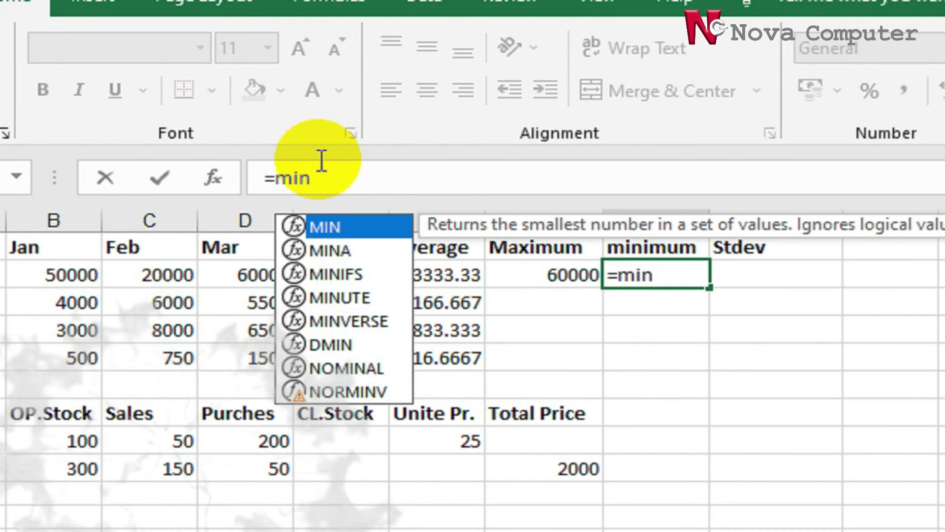
pyautogui.write('(')
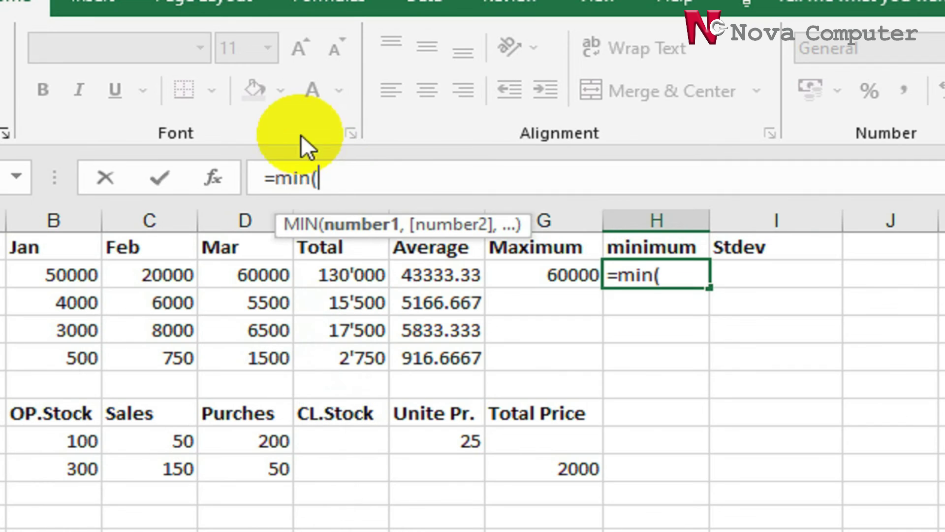
pyautogui.moveTo(135, 277); pyautogui.dragTo(322, 274)
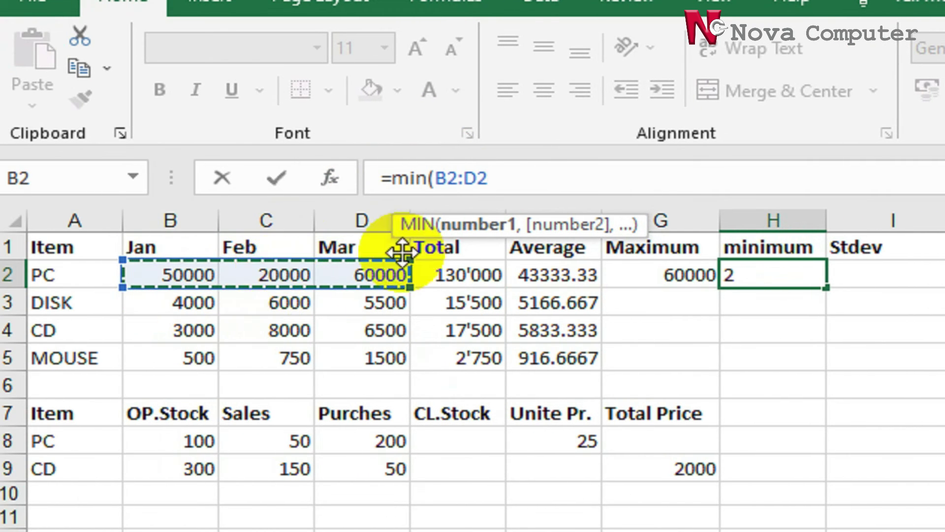
pyautogui.click(500, 175)
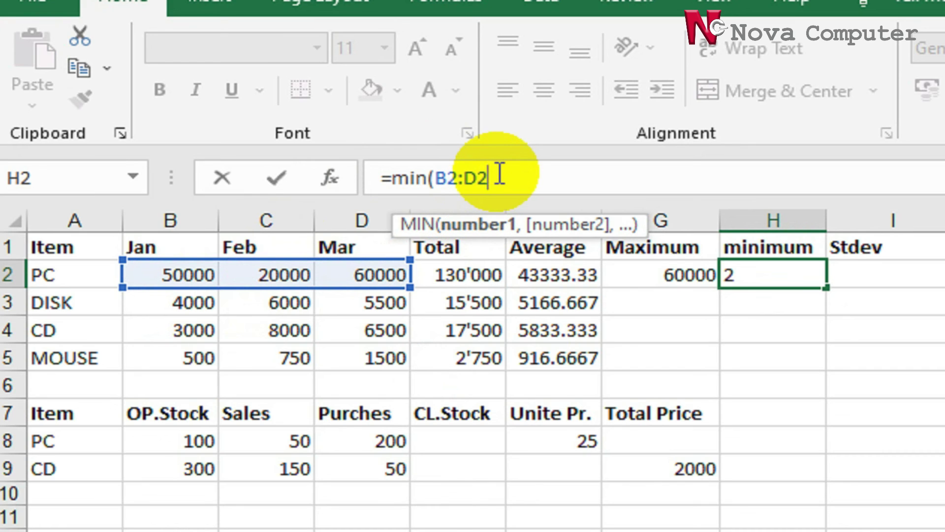
pyautogui.write(')')
pyautogui.press('Return')
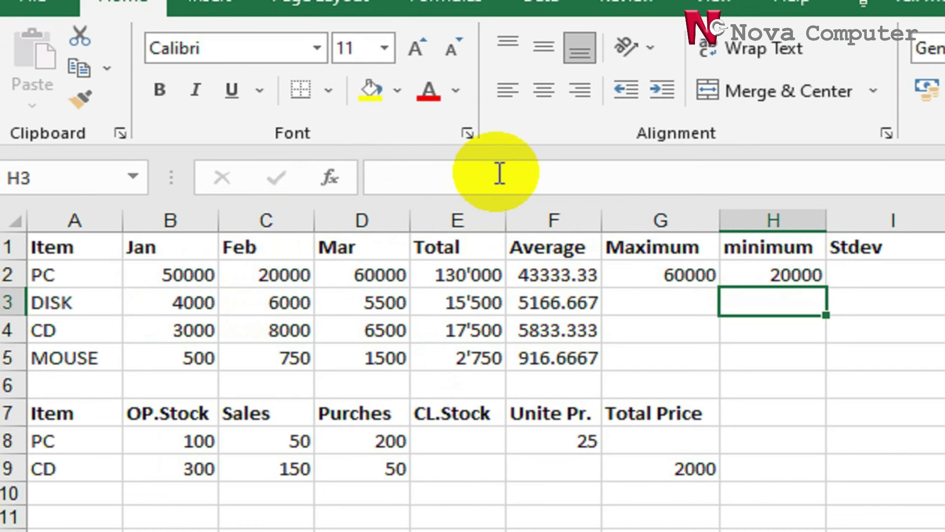
# Fill the MAX formula from G2 down through G5 and the MIN formula from H2 down through H5
pyautogui.click(781, 274)
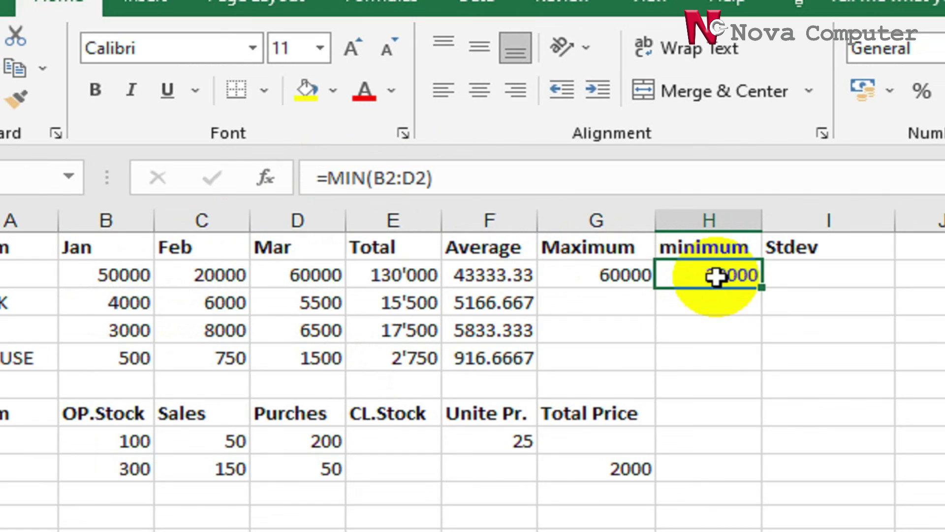
pyautogui.click(604, 278)
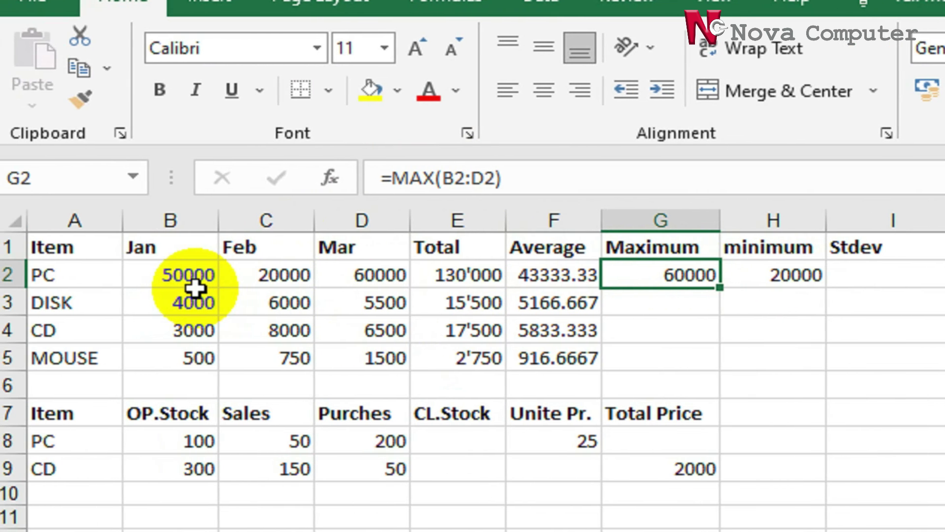
pyautogui.moveTo(721, 288); pyautogui.dragTo(710, 372)
pyautogui.click(771, 274)
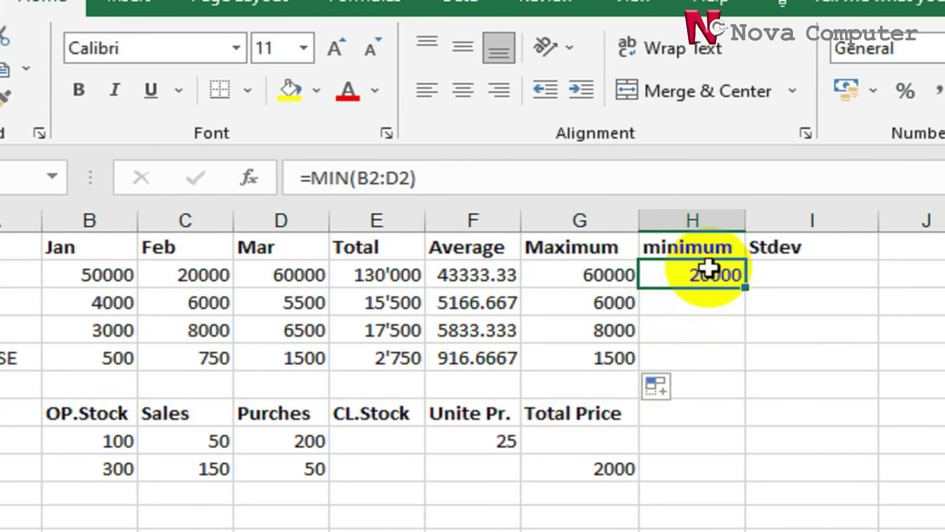
pyautogui.moveTo(812, 288); pyautogui.dragTo(810, 320)
pyautogui.moveTo(707, 321); pyautogui.dragTo(709, 369)
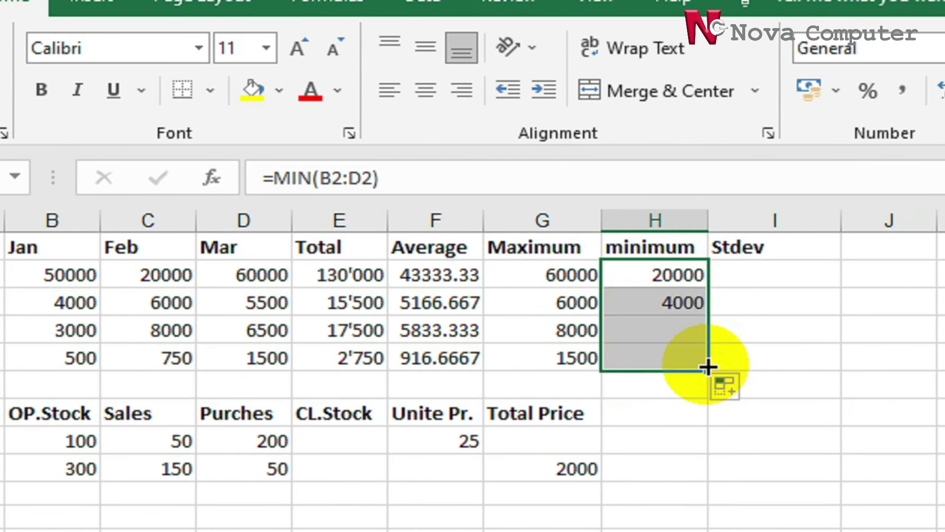